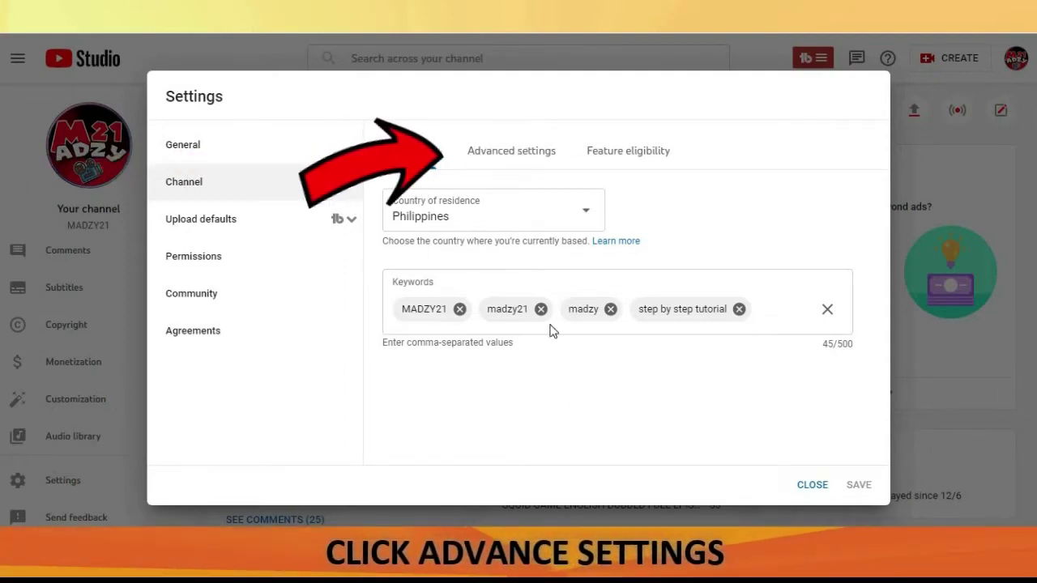
Step: Open the channel's advanced settings and review the audience, Google Ads linking and automatic captions options
left_click(541, 170)
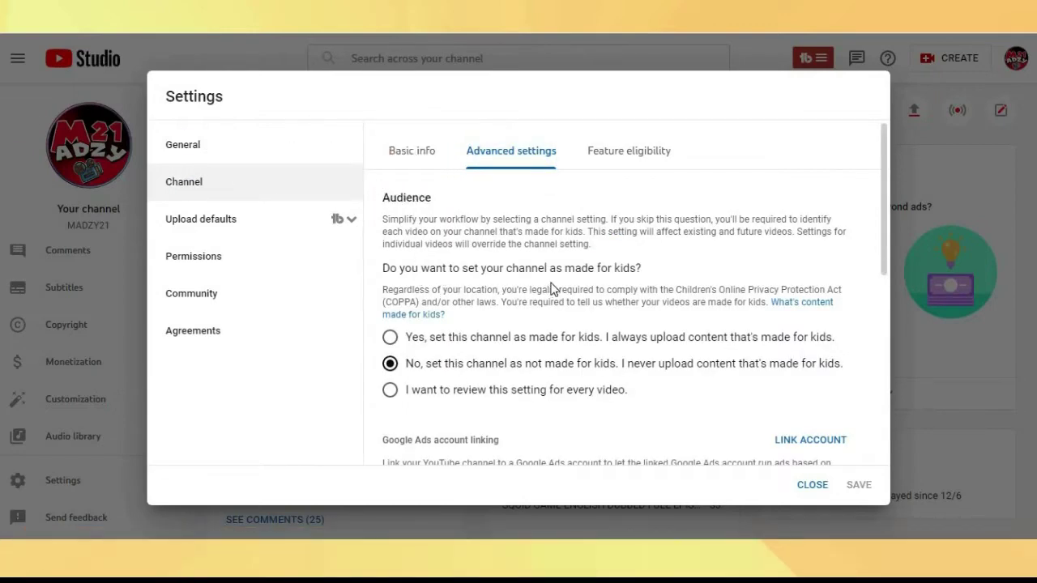
scroll(533, 322, "down", 1)
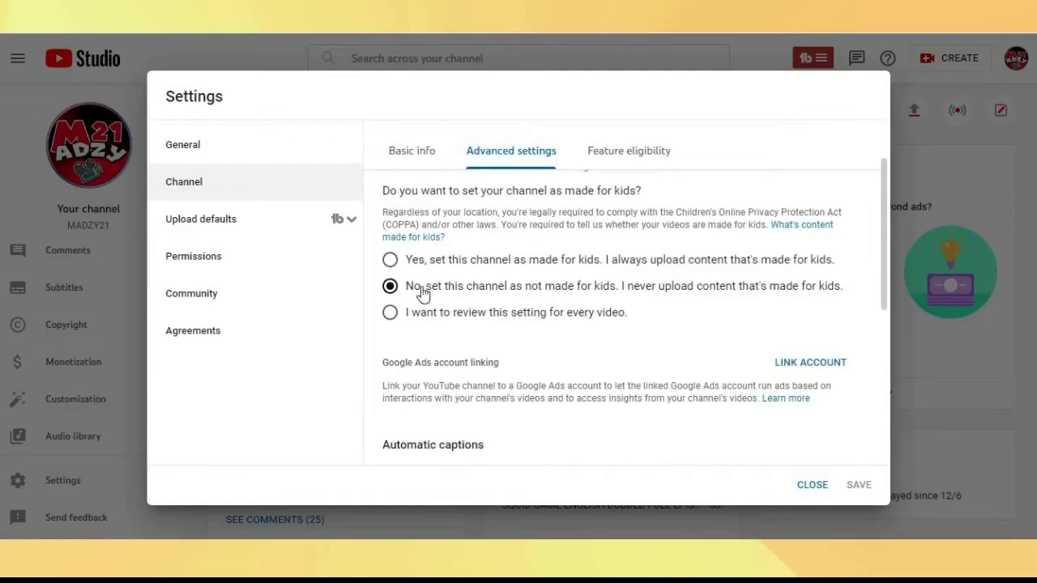
scroll(478, 268, "up", 1)
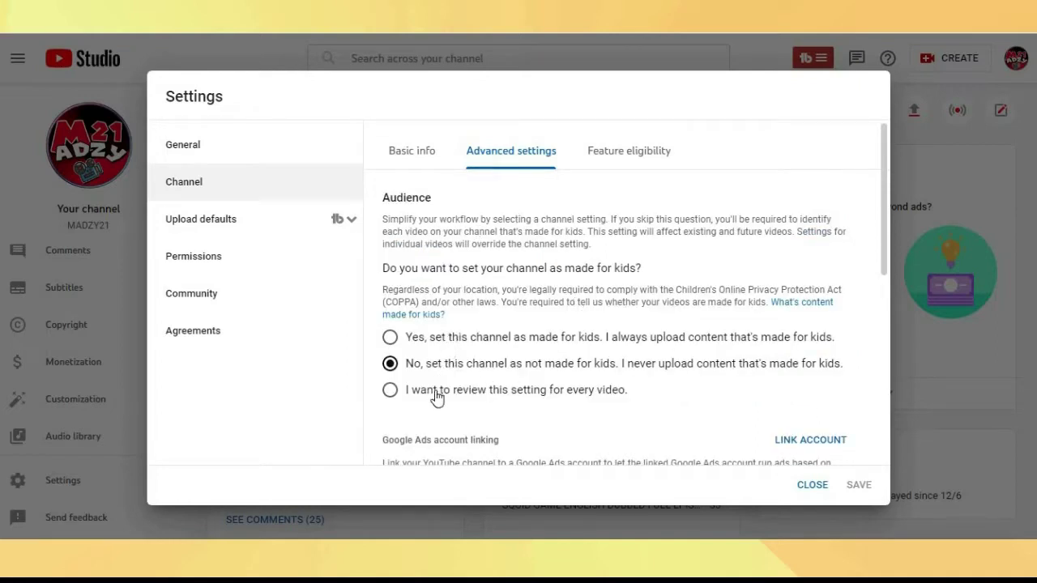
scroll(523, 321, "down", 1)
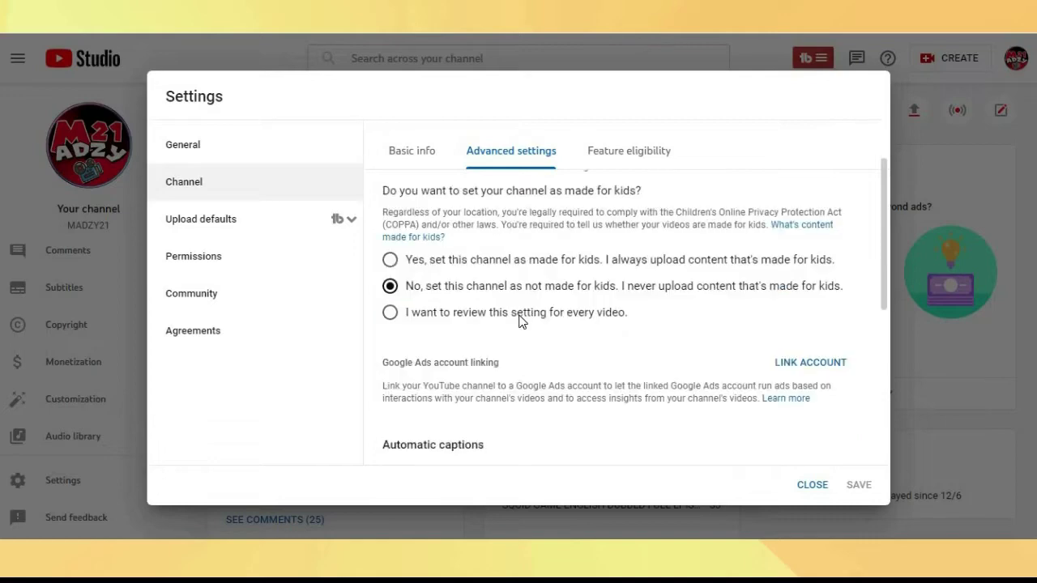
scroll(597, 327, "down", 2)
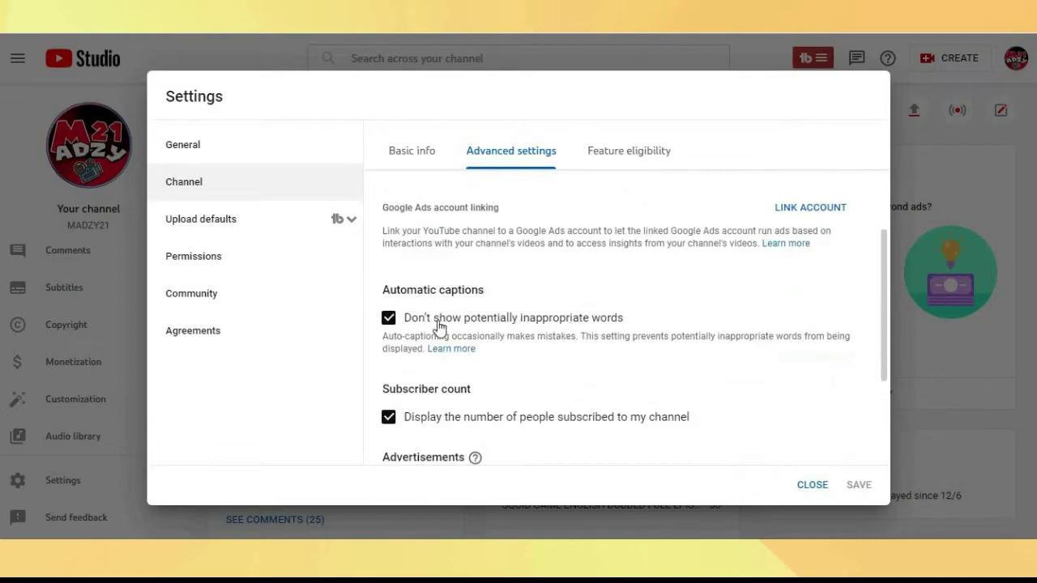
scroll(571, 242, "down", 2)
scroll(571, 243, "up", 2)
scroll(518, 357, "down", 1)
scroll(601, 333, "up", 1)
scroll(600, 331, "down", 1)
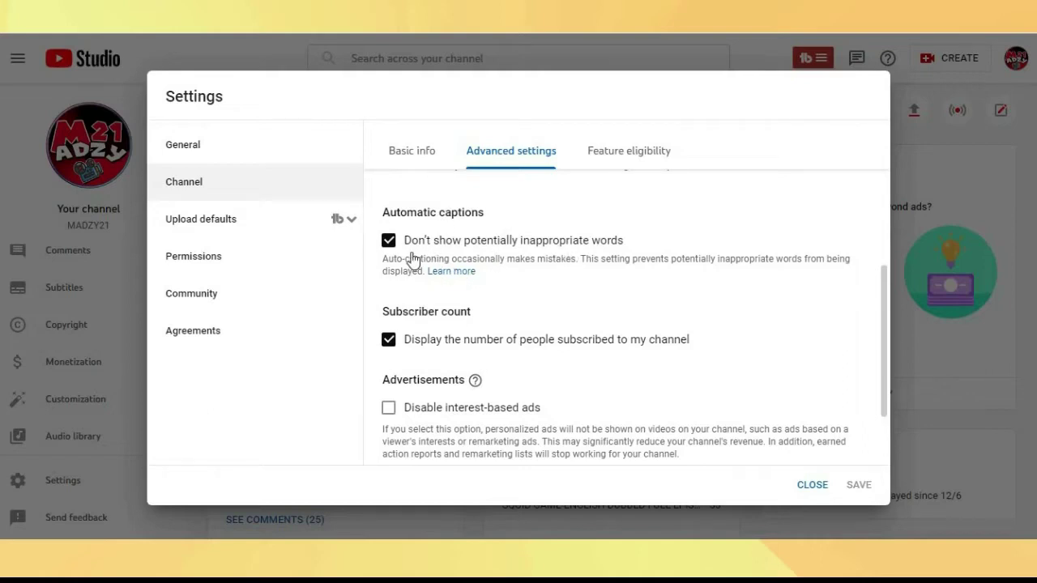
scroll(616, 290, "down", 1)
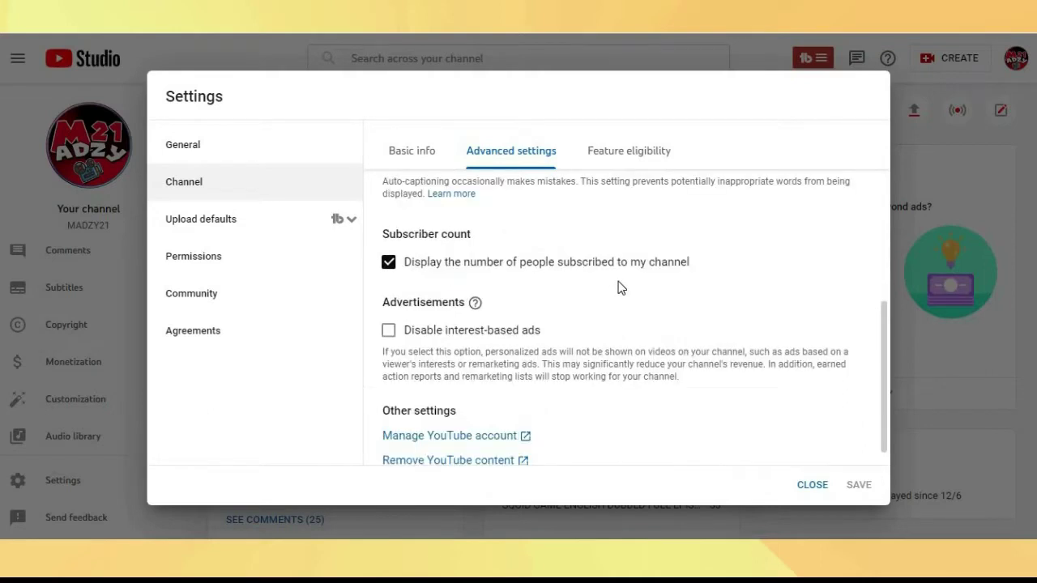
Step: Examine the subscriber count, advertisements and other options at the end of the channel's advanced settings
left_click(556, 272)
left_click(388, 263)
scroll(652, 284, "down", 1)
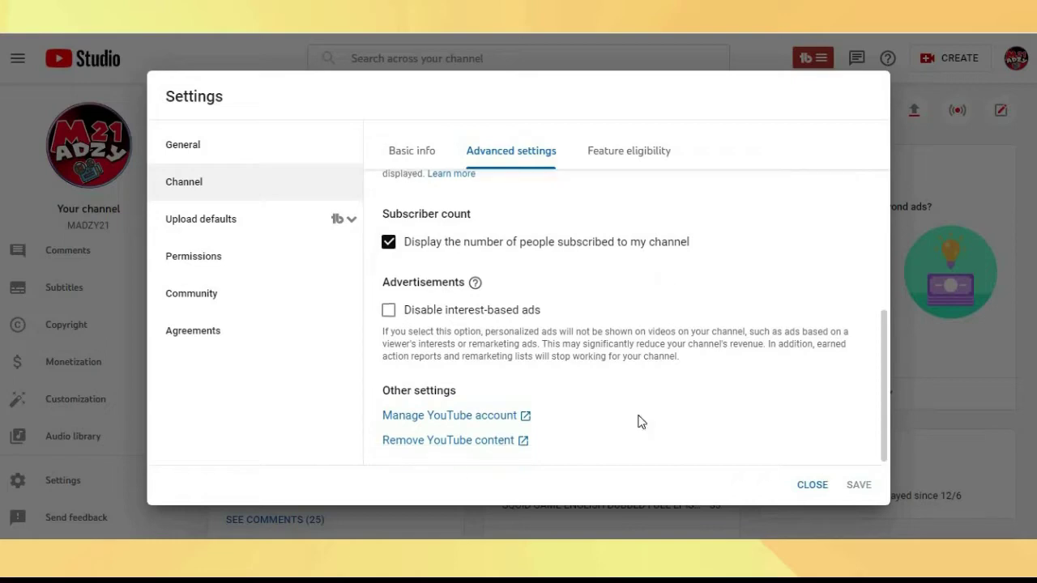
scroll(663, 262, "up", 5)
Step: Open the channel's feature eligibility and expand the standard, intermediate and advanced features to read their details
left_click(640, 154)
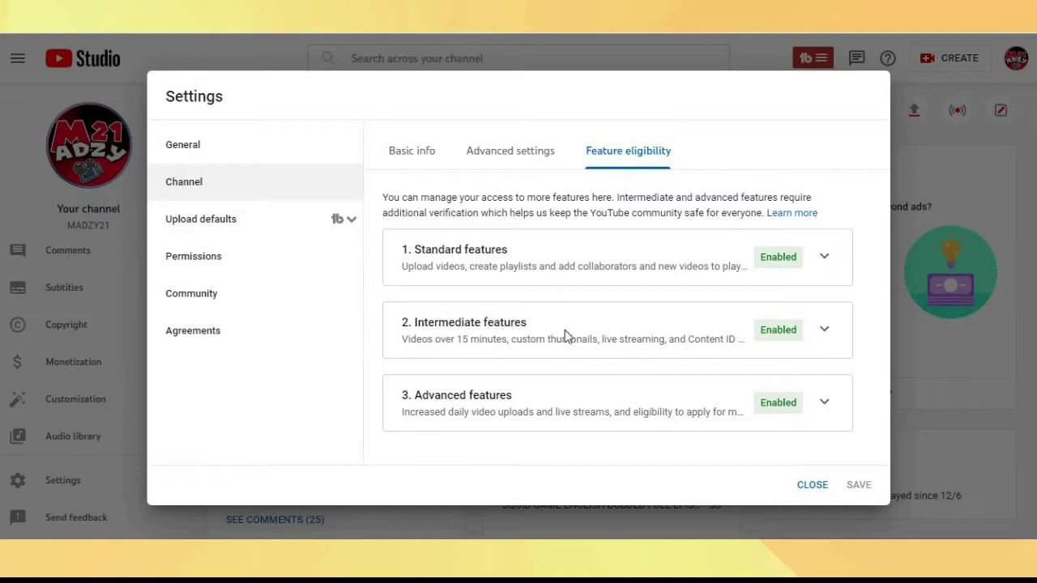
left_click(823, 261)
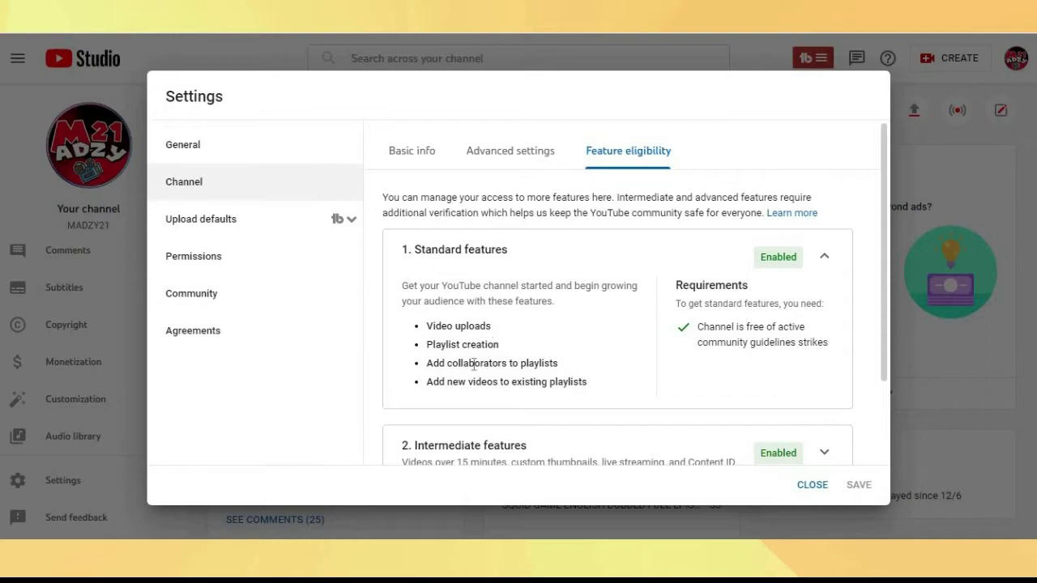
scroll(671, 354, "down", 2)
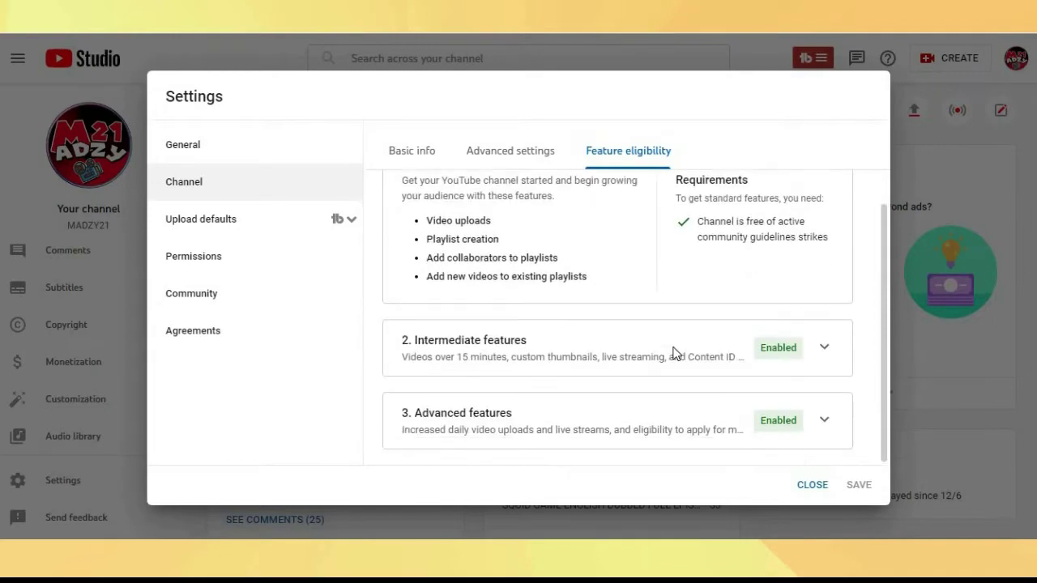
left_click(824, 350)
scroll(621, 313, "down", 3)
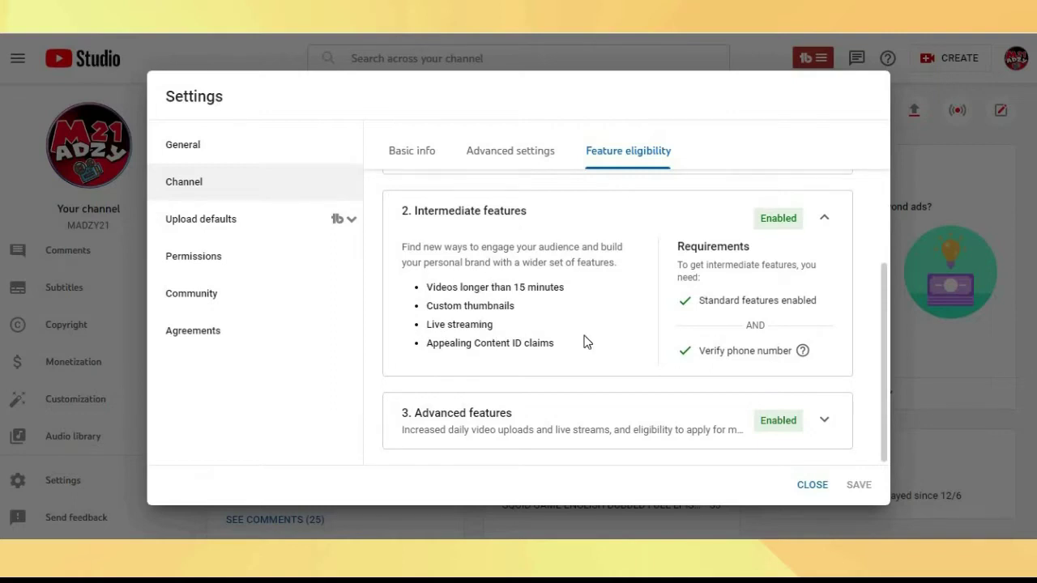
left_click(825, 419)
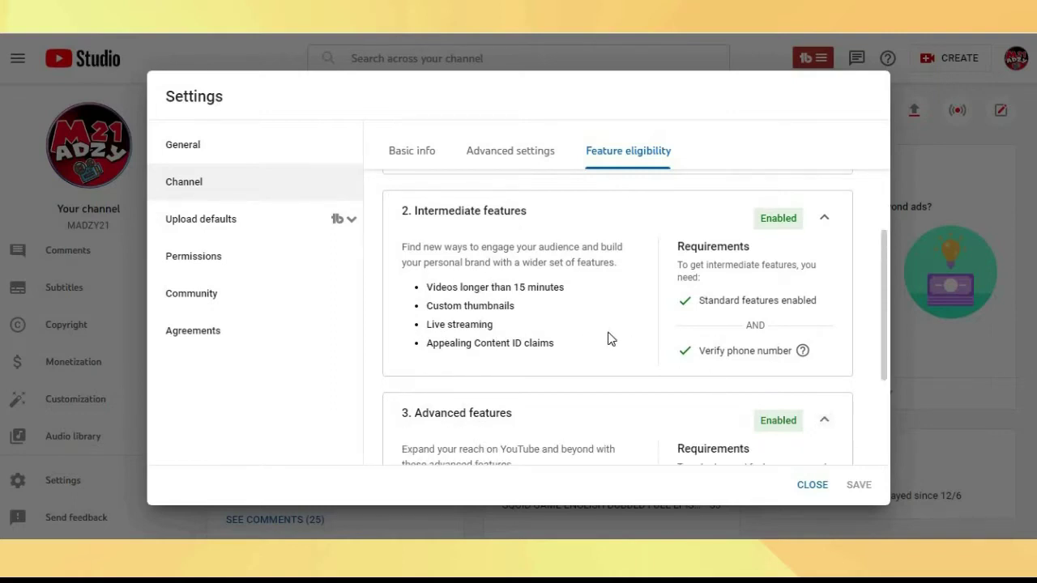
scroll(610, 339, "down", 3)
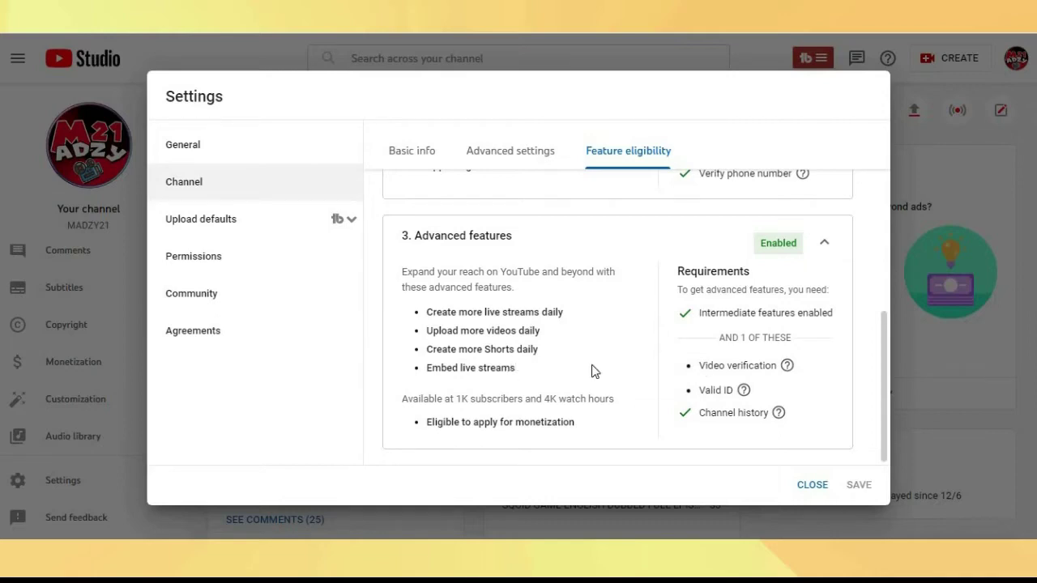
Step: Compare the requirements and benefits of the expanded standard, intermediate and advanced features
scroll(591, 371, "up", 3)
scroll(826, 381, "down", 2)
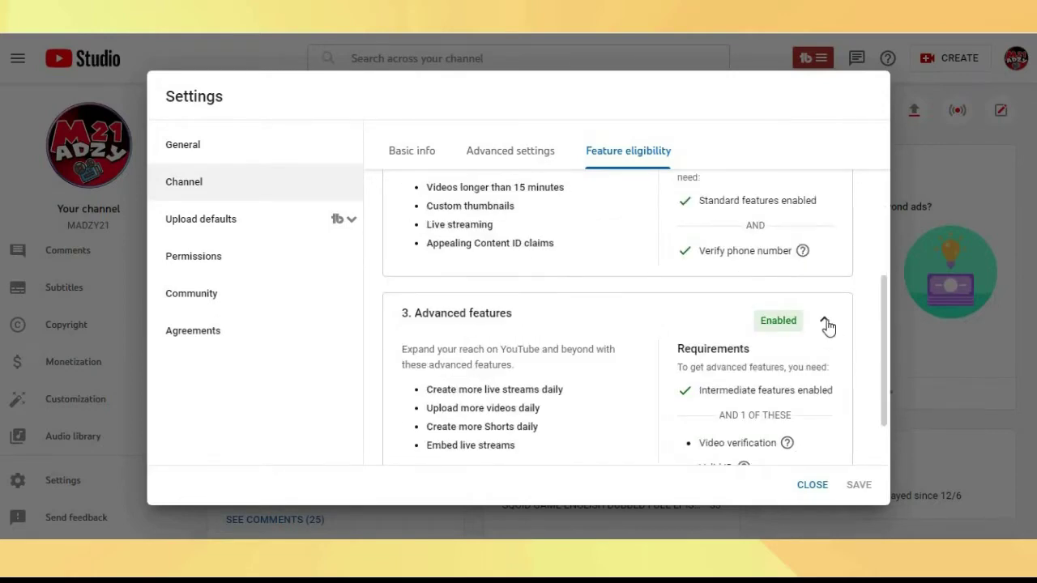
left_click(825, 324)
scroll(648, 325, "up", 5)
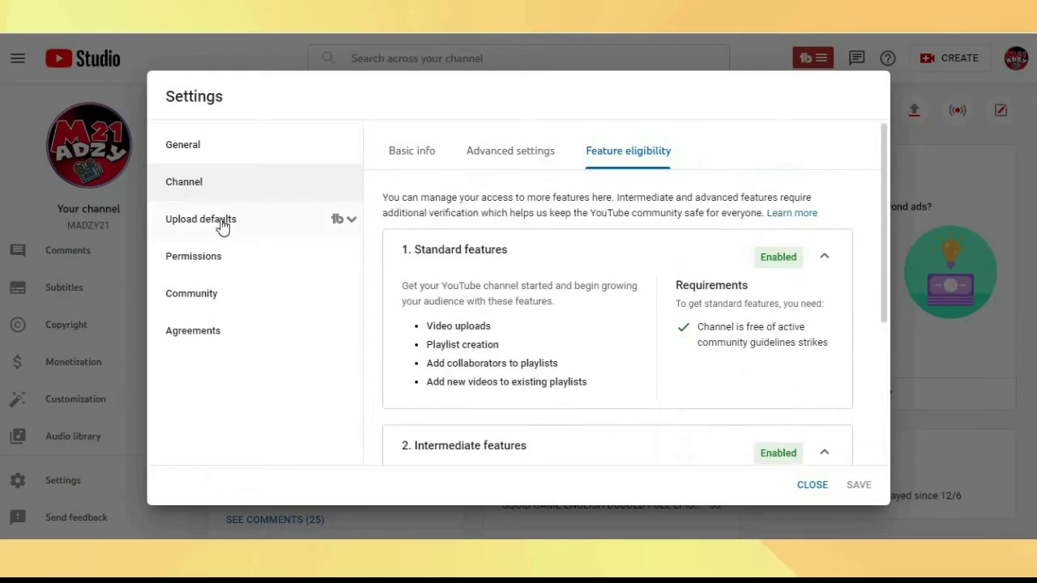
scroll(509, 366, "down", 5)
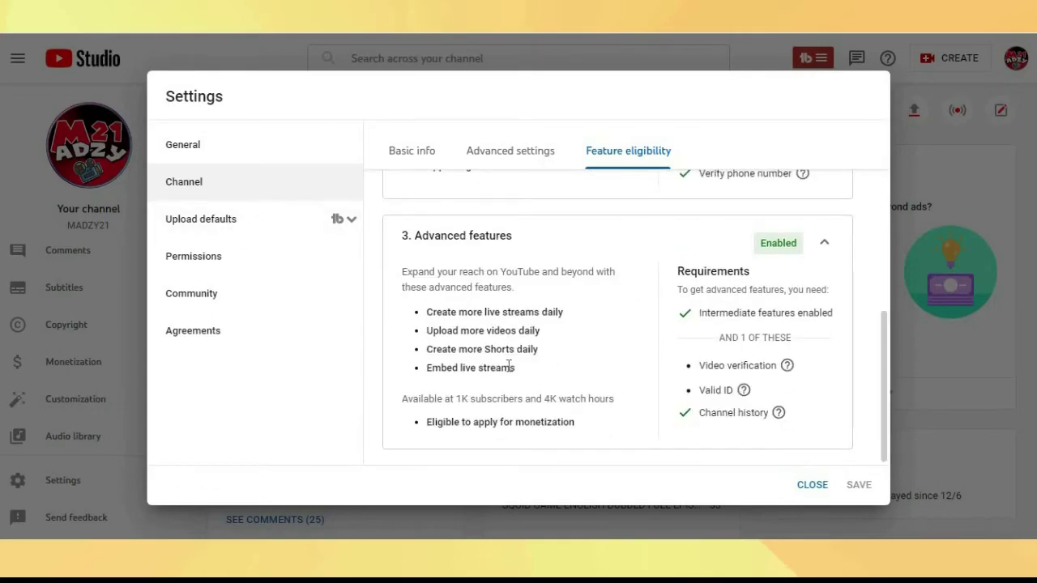
scroll(778, 289, "up", 3)
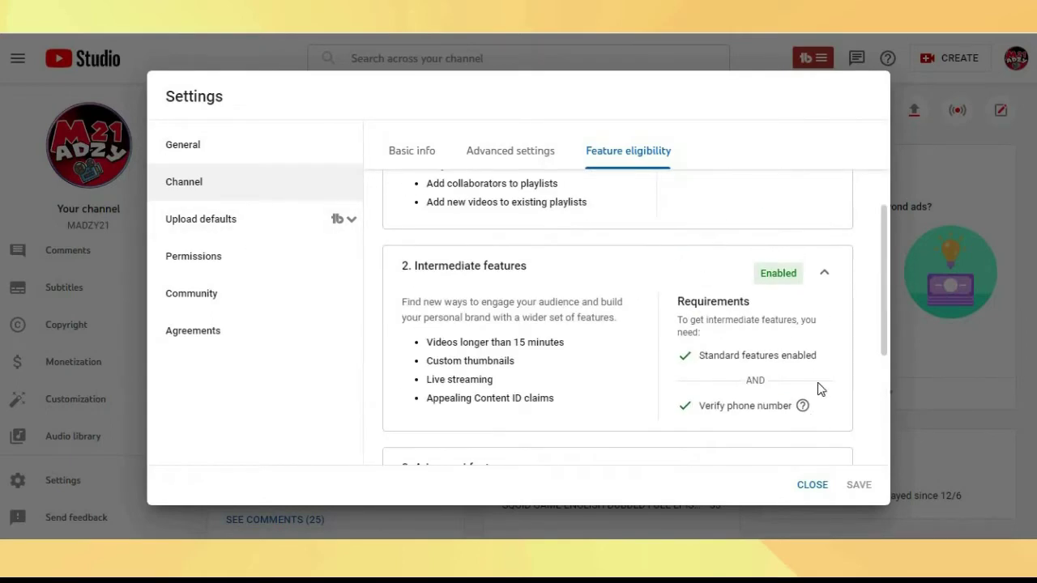
scroll(817, 389, "down", 2)
left_click(825, 322)
scroll(647, 326, "up", 3)
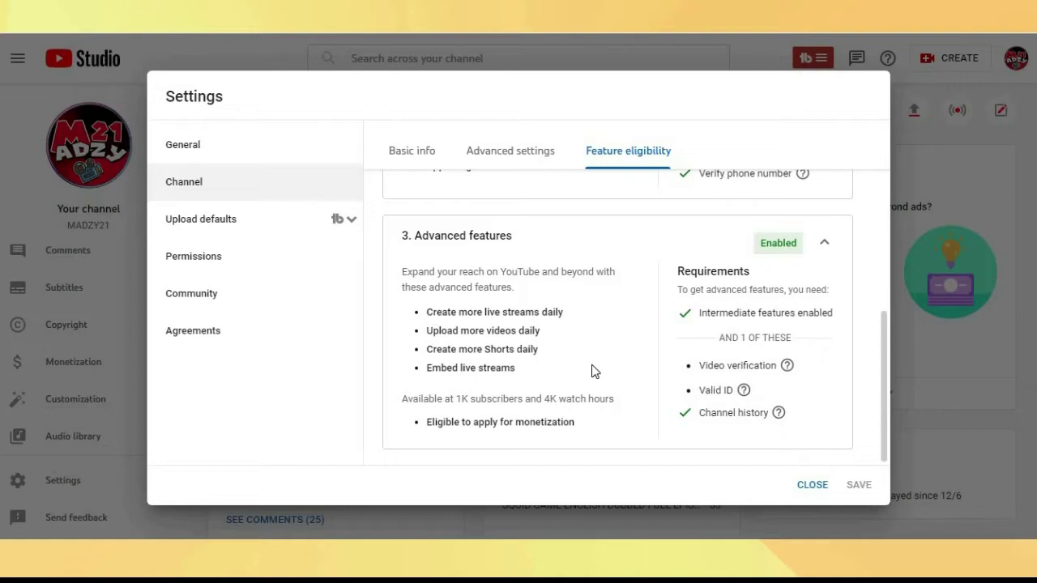
scroll(591, 371, "up", 3)
scroll(775, 364, "down", 2)
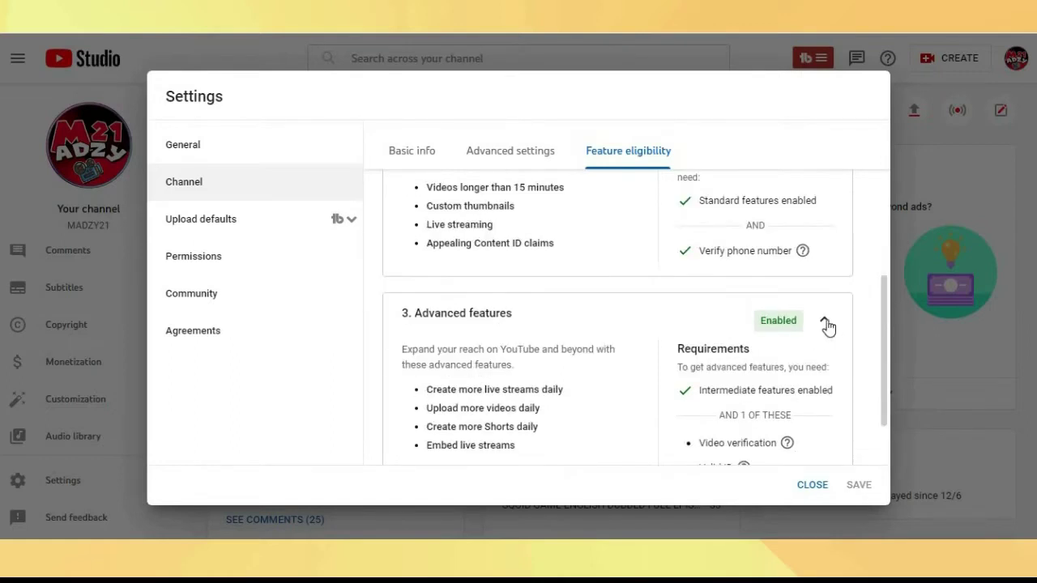
Step: Open the upload defaults and look over the basic info, starting with the default title and description
left_click(243, 225)
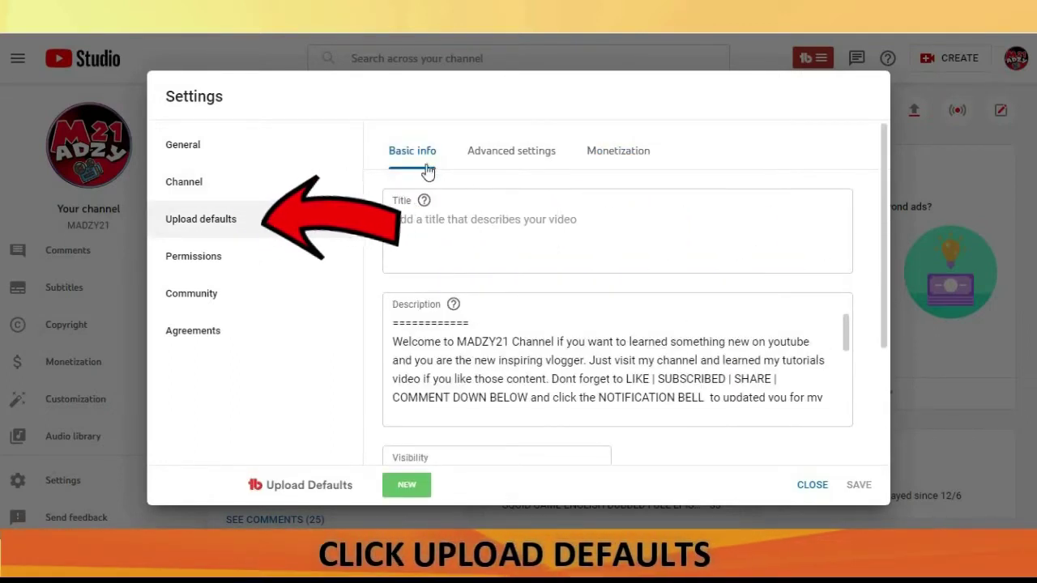
left_click(587, 224)
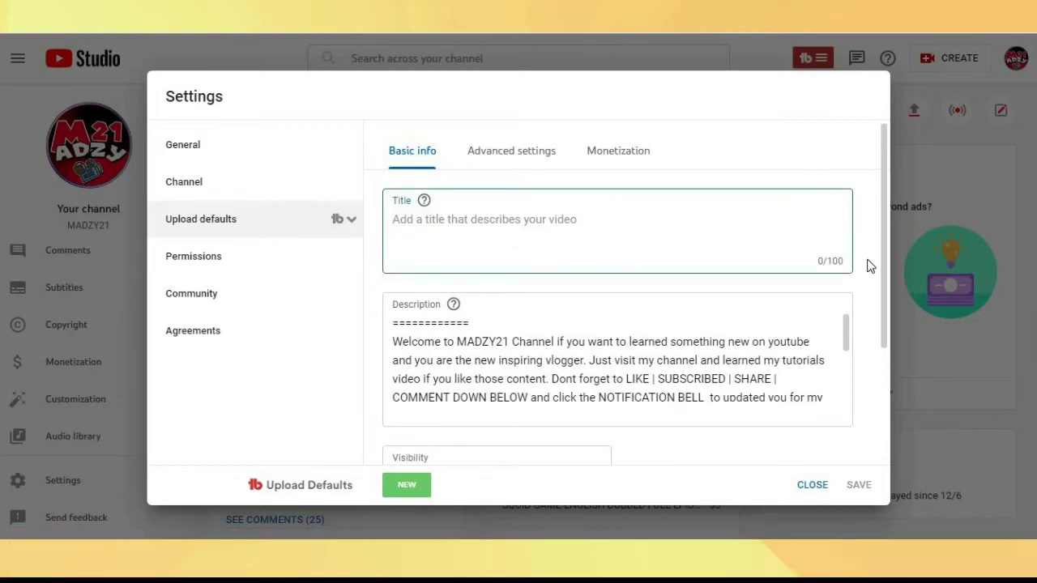
scroll(602, 345, "down", 2)
scroll(601, 345, "up", 2)
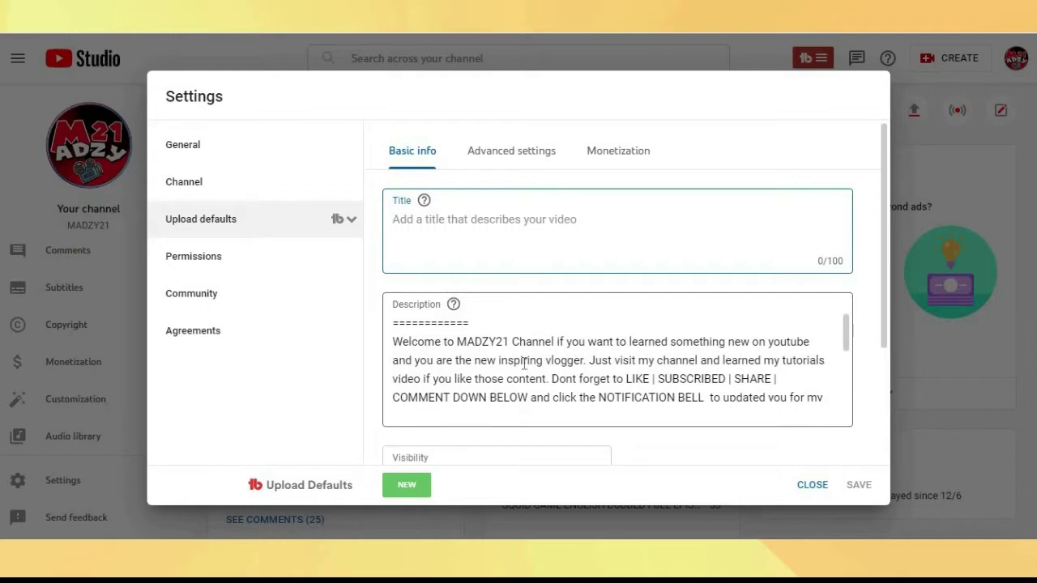
scroll(524, 364, "down", 2)
scroll(524, 361, "up", 2)
Step: Read through the whole default description, from the welcome text through the social media, latest upload and playlist links to the Timecodes Chapter heading
left_click(845, 337)
scroll(845, 340, "down", 1)
scroll(845, 354, "down", 3)
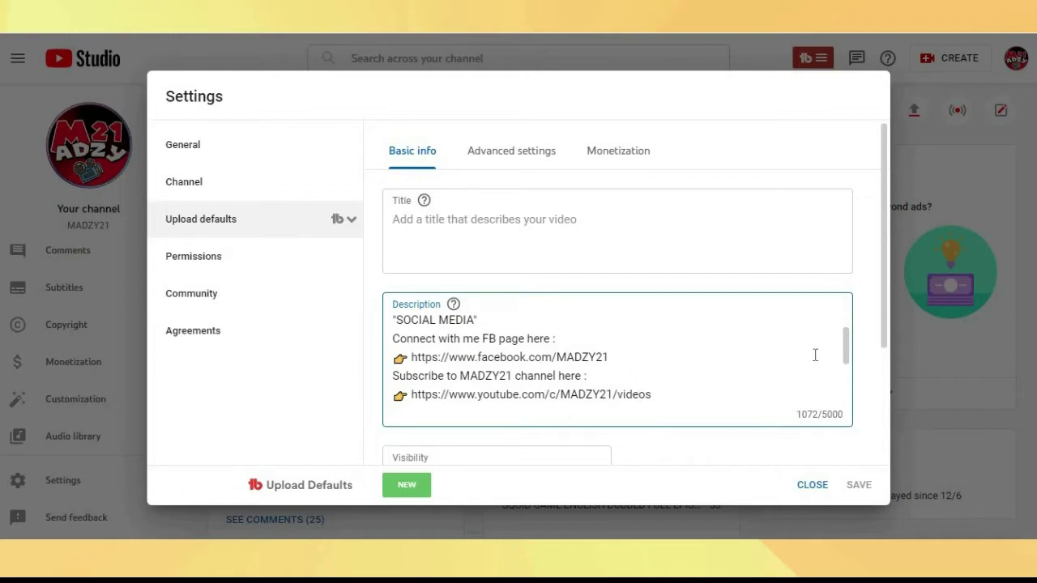
left_click_drag(845, 342, 845, 334)
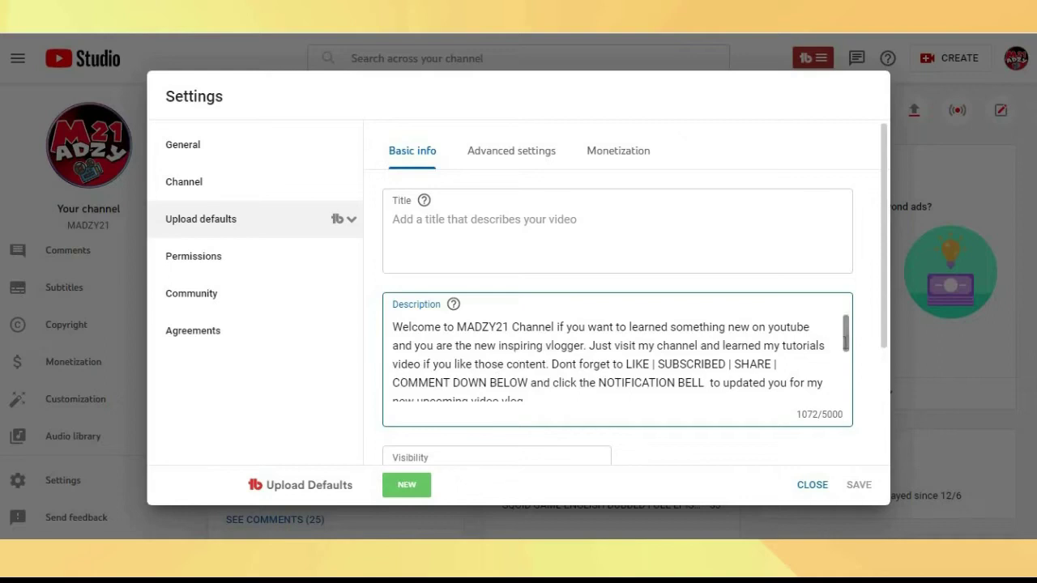
left_click_drag(847, 342, 847, 368)
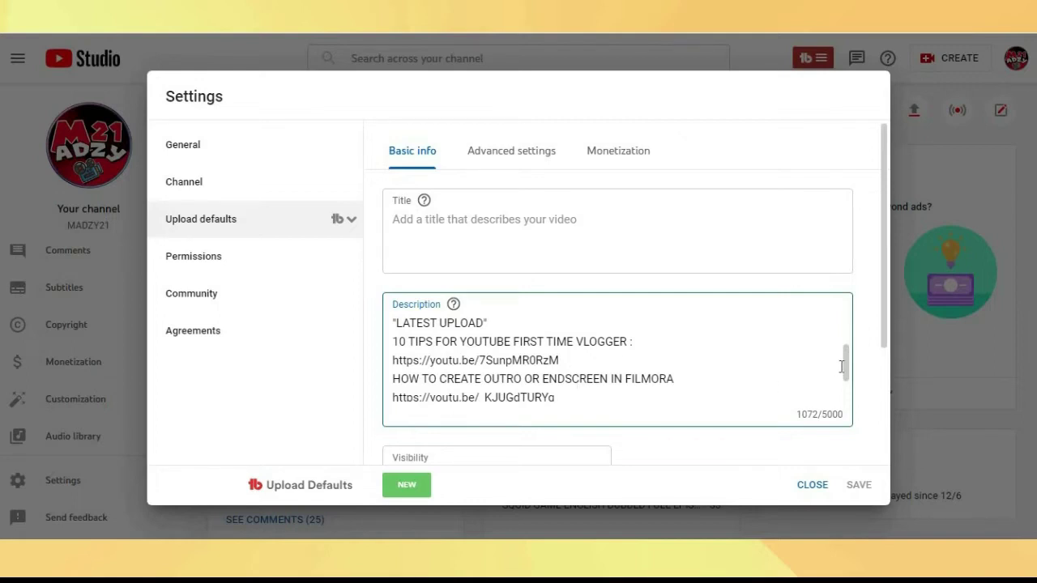
left_click_drag(845, 366, 846, 389)
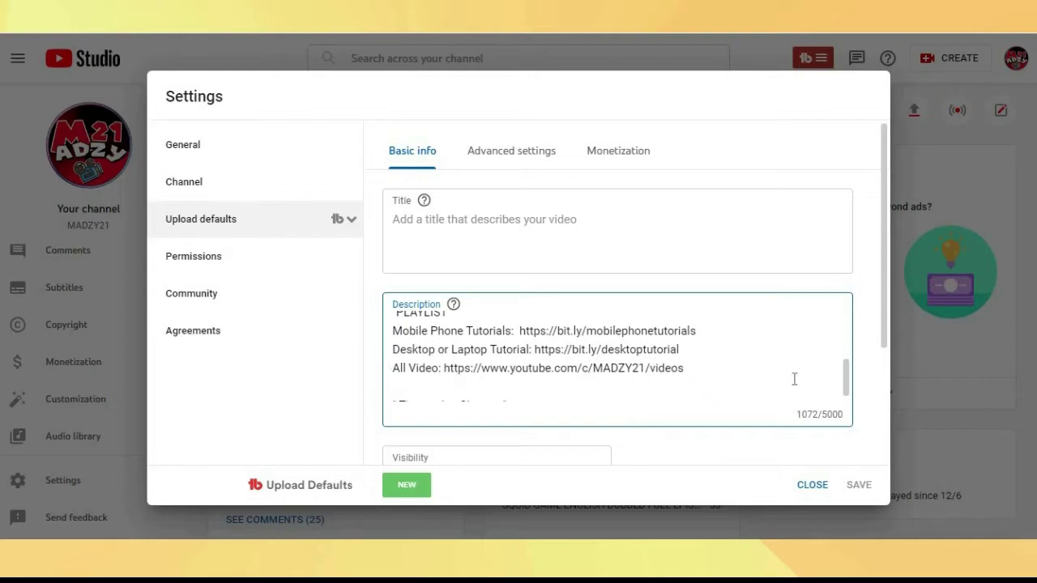
left_click_drag(847, 377, 846, 383)
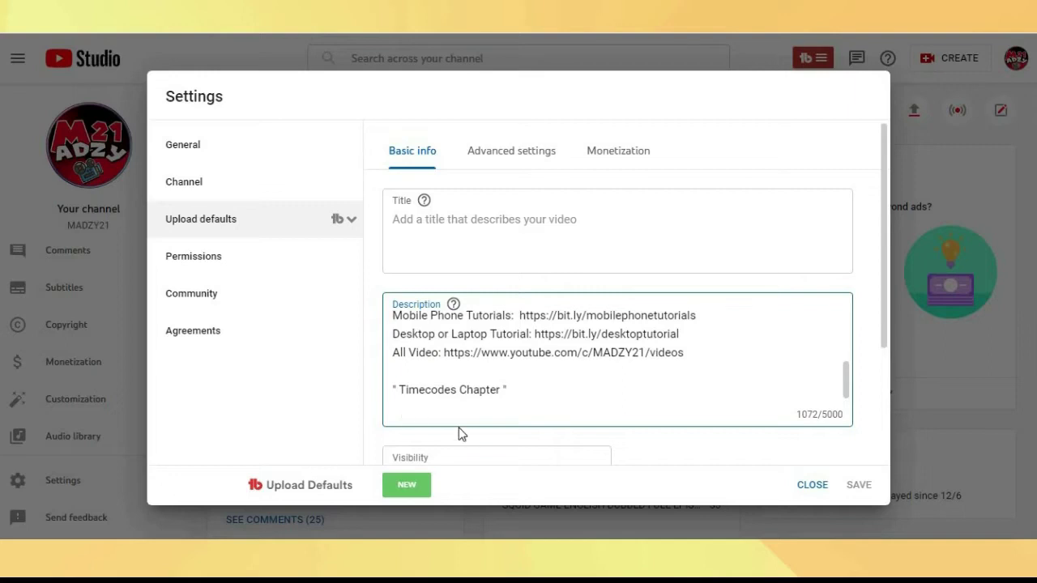
key("ctrl+a")
left_click(502, 413)
Step: Review the default visibility and tags for uploads, and compare the tags with the channel's basic info keywords
scroll(544, 412, "down", 2)
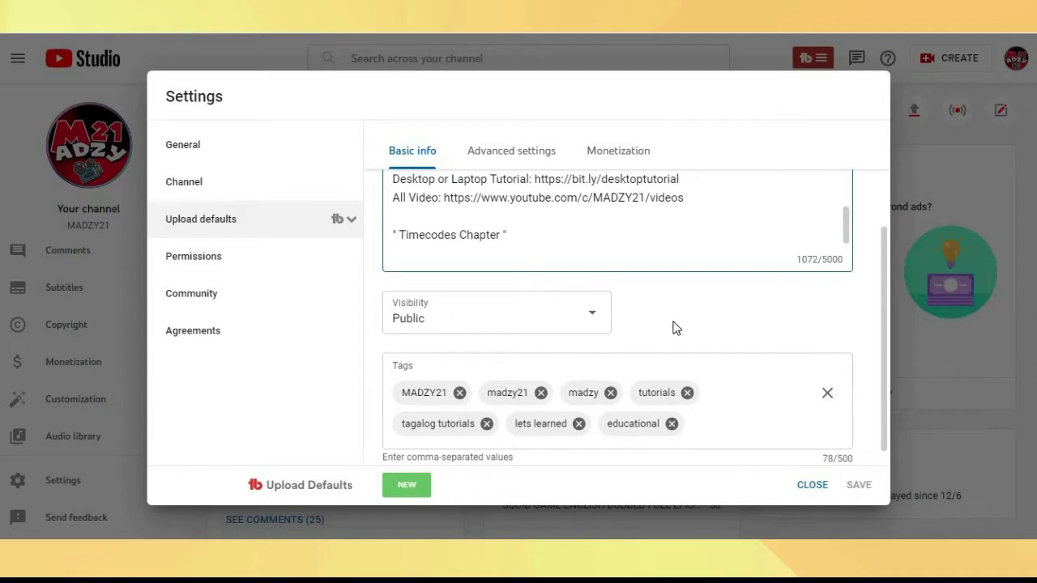
scroll(680, 332, "down", 1)
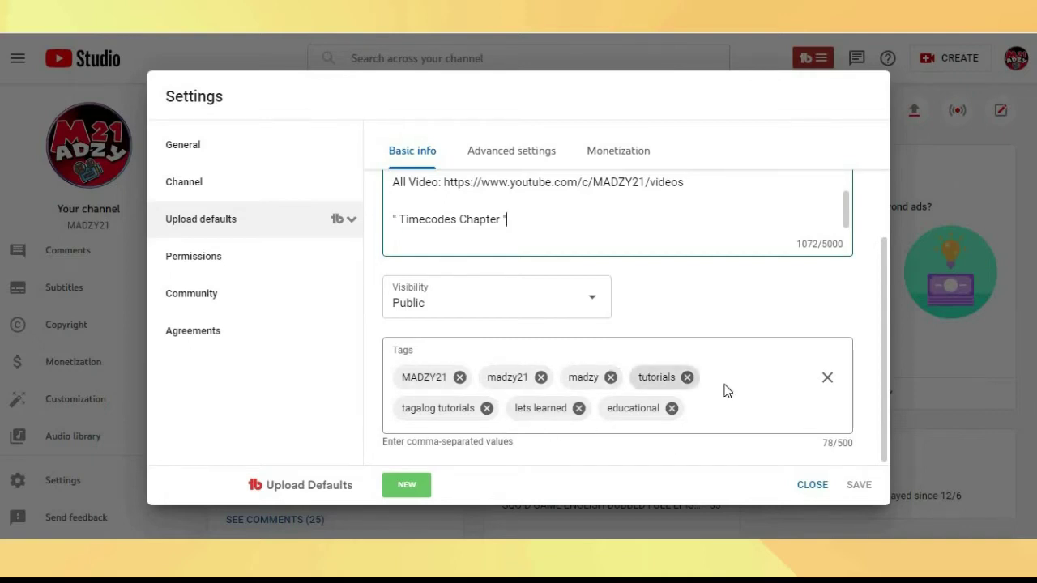
left_click(241, 188)
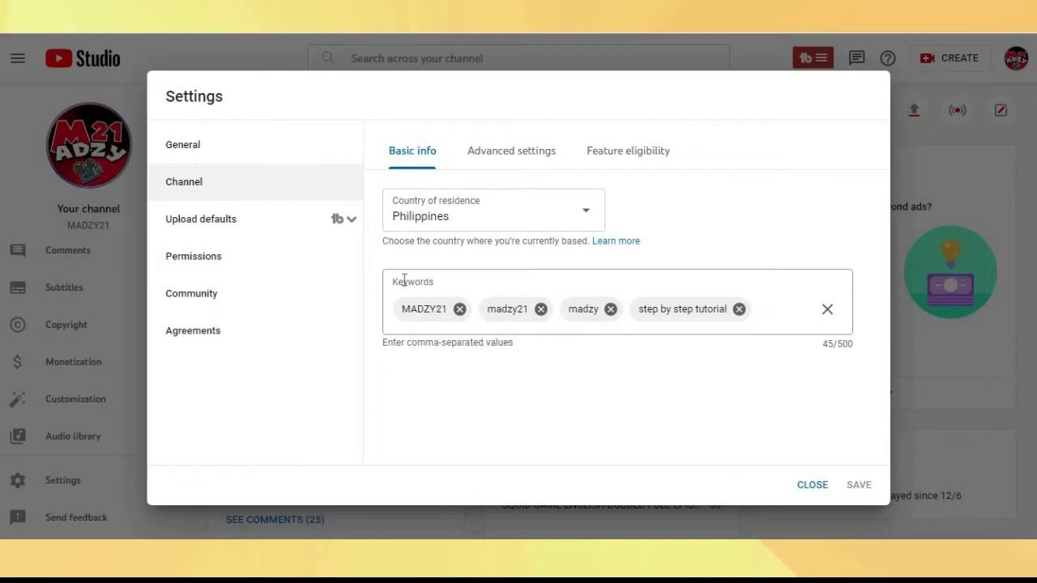
left_click(761, 311)
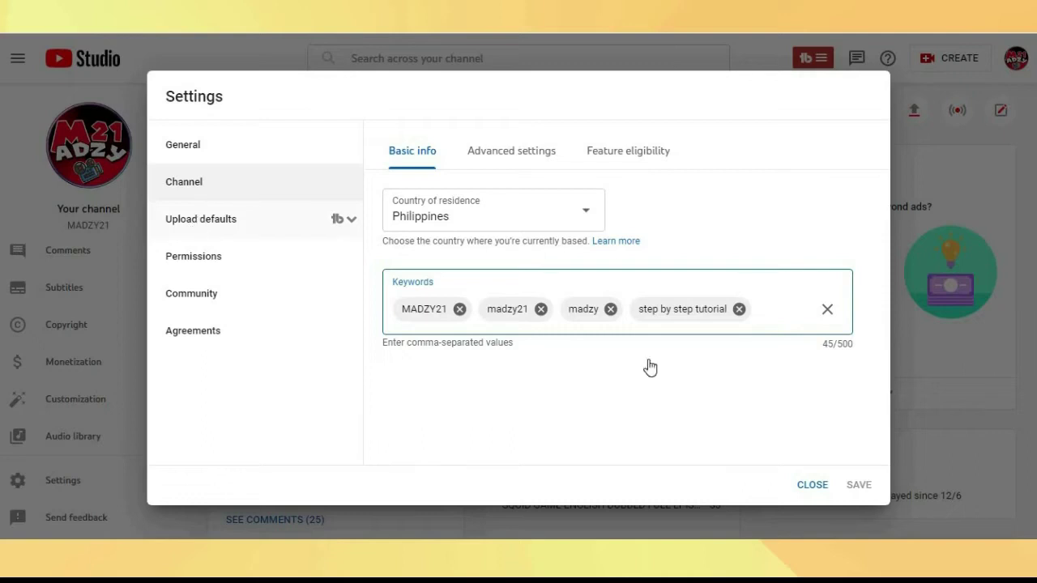
Step: Return to the upload defaults and view the available visibility choices without changing the selection
left_click(337, 219)
scroll(587, 388, "down", 5)
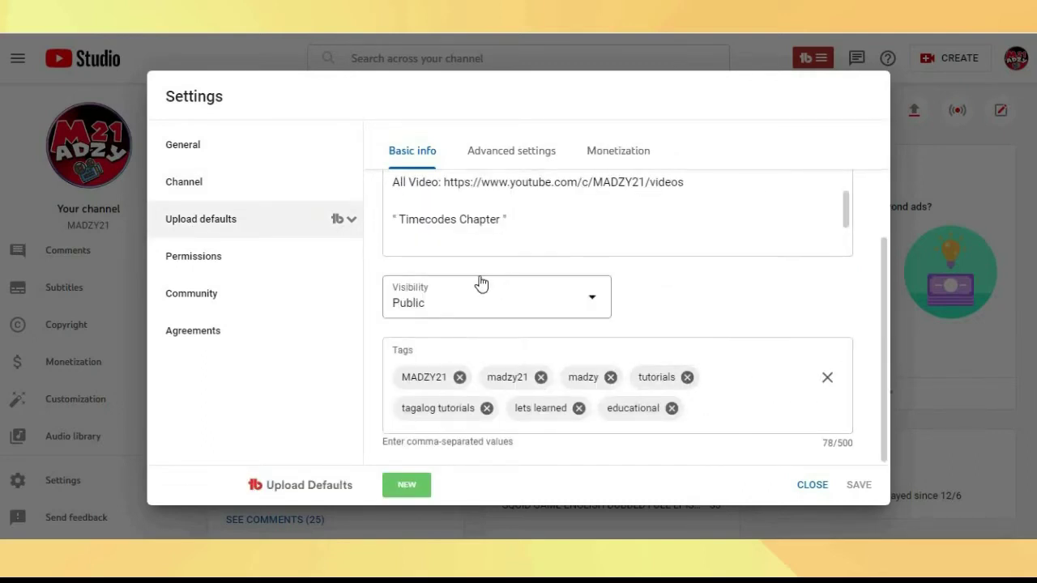
left_click(594, 301)
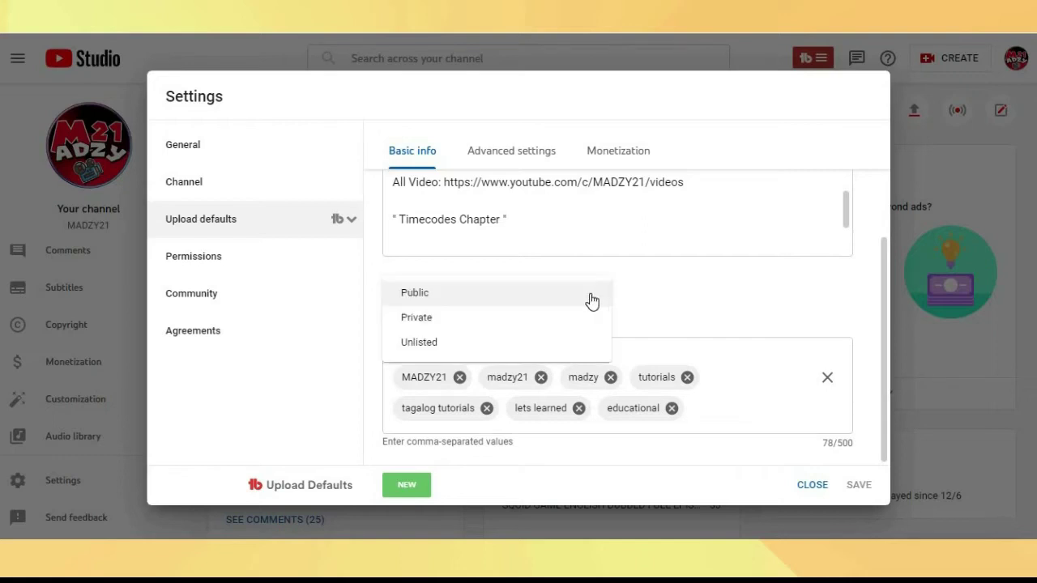
left_click(691, 320)
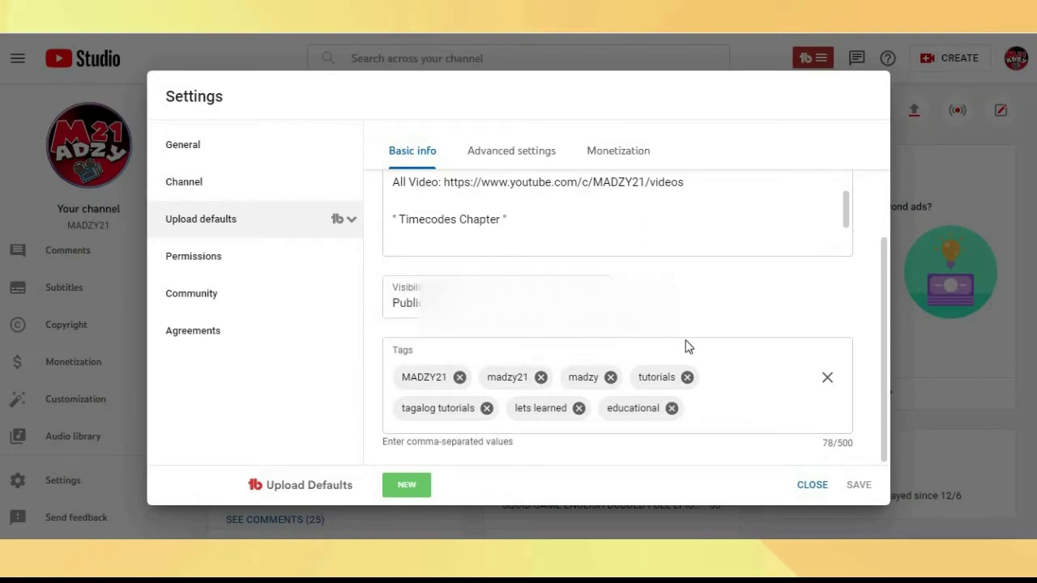
Step: Review the advanced upload defaults, including automatic chapters, license, the category choices, language, caption certification and comment visibility
left_click(221, 260)
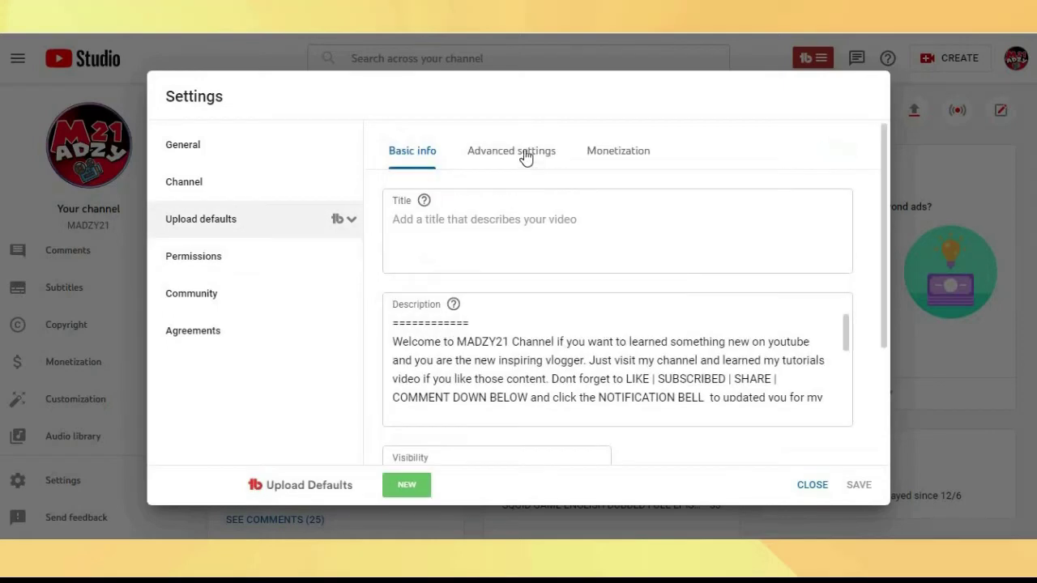
left_click(525, 157)
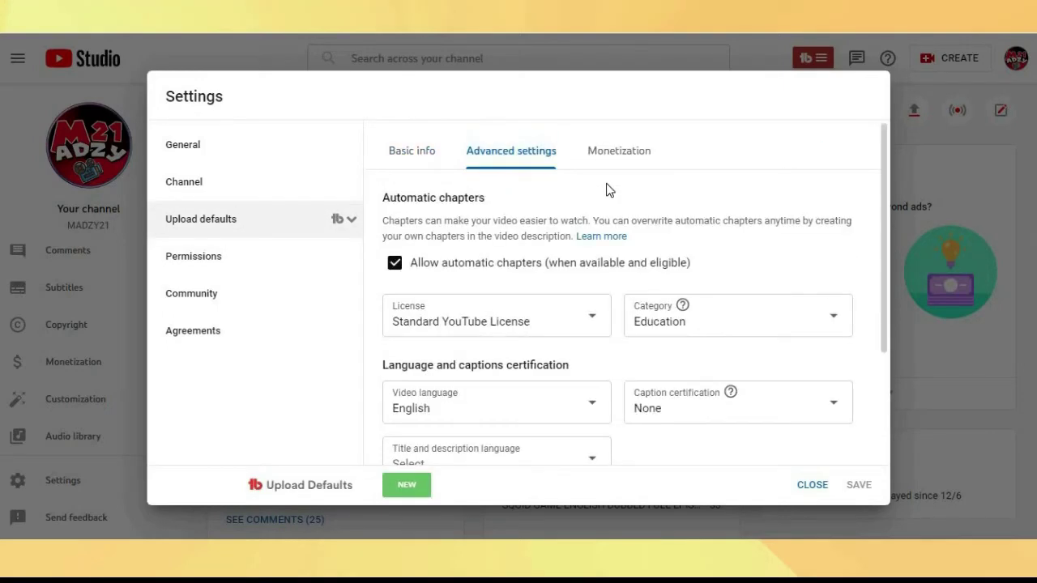
scroll(548, 360, "down", 1)
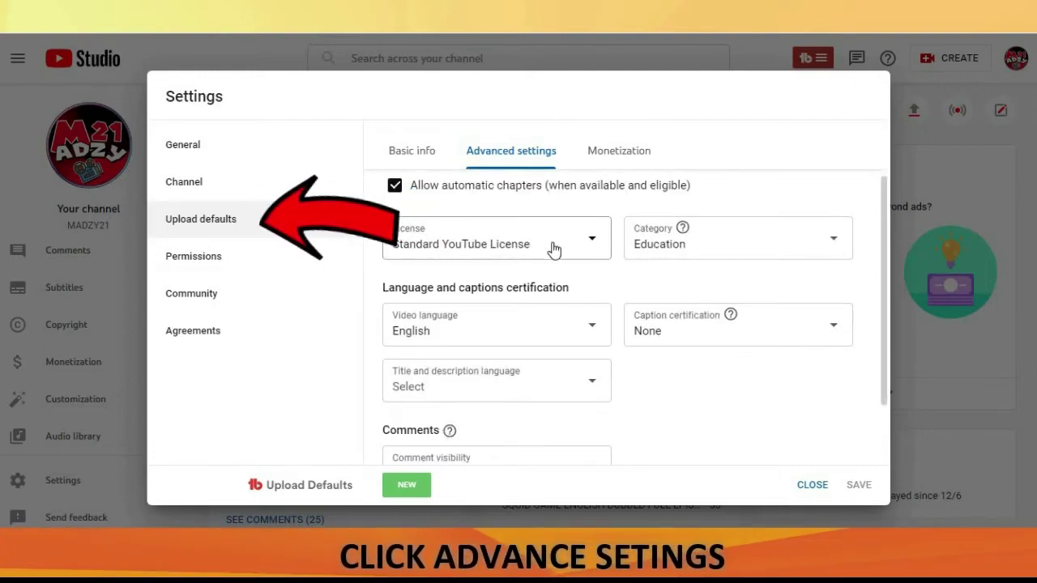
left_click(835, 243)
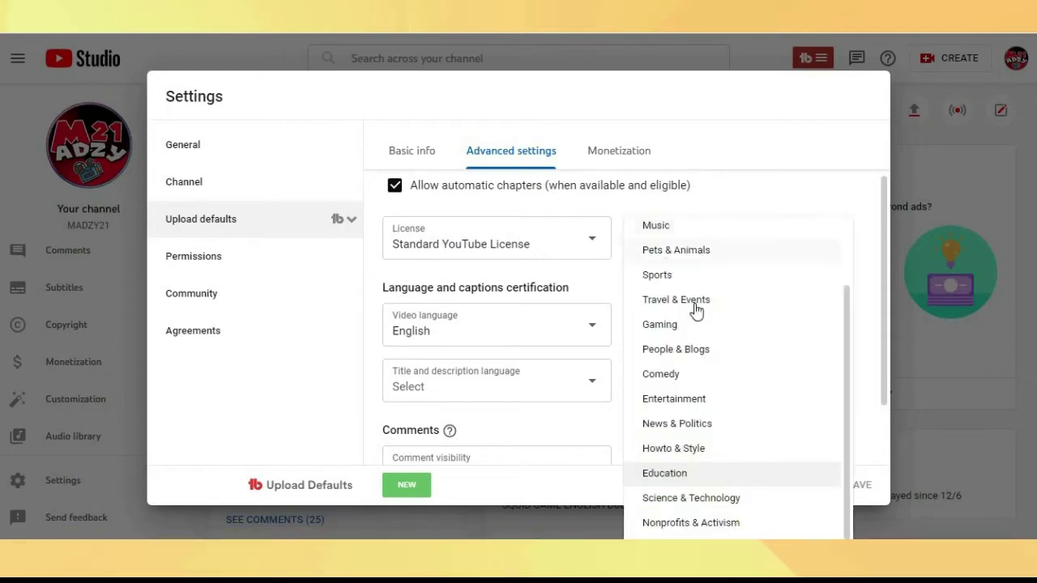
left_click(882, 439)
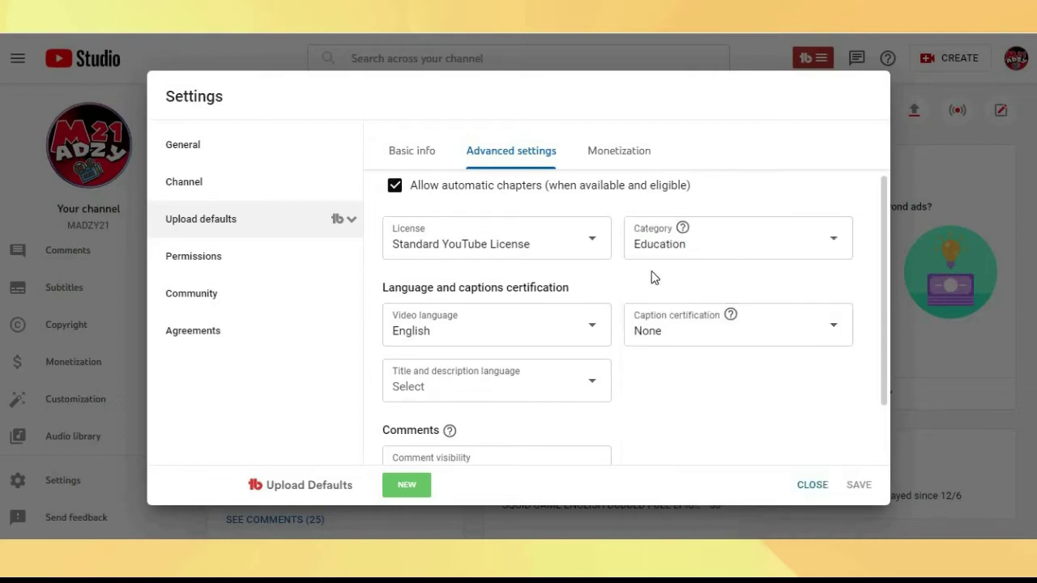
scroll(681, 381, "down", 1)
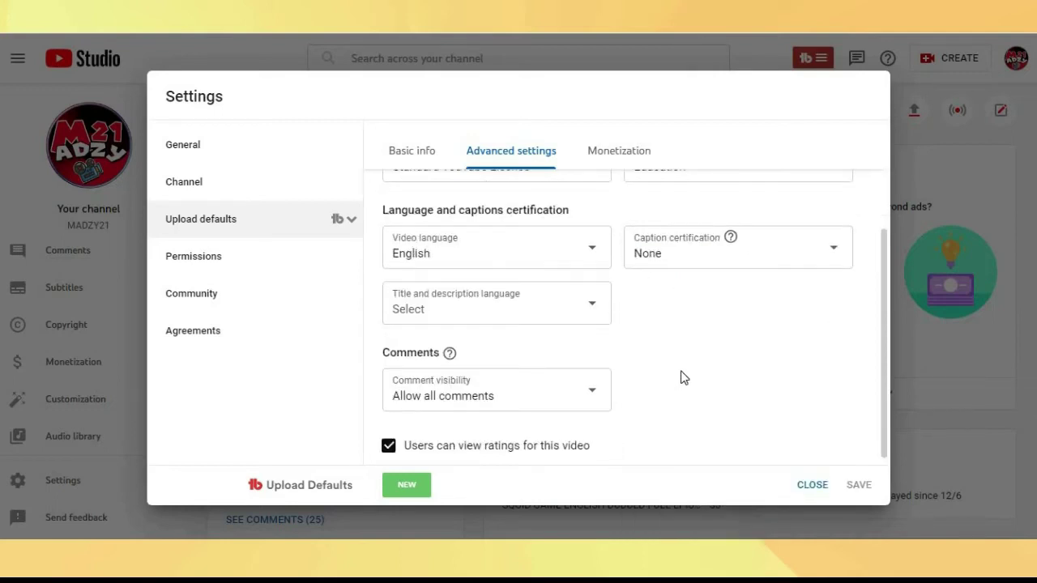
scroll(776, 336, "down", 1)
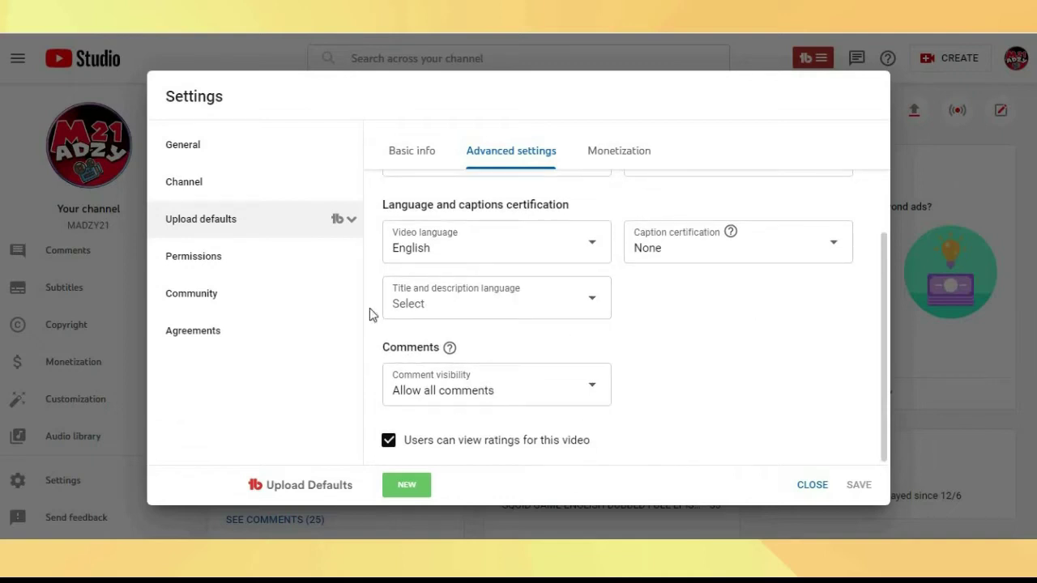
Step: View the monetization and advanced upload defaults briefly, and open the channel's permissions
left_click(622, 157)
left_click(504, 152)
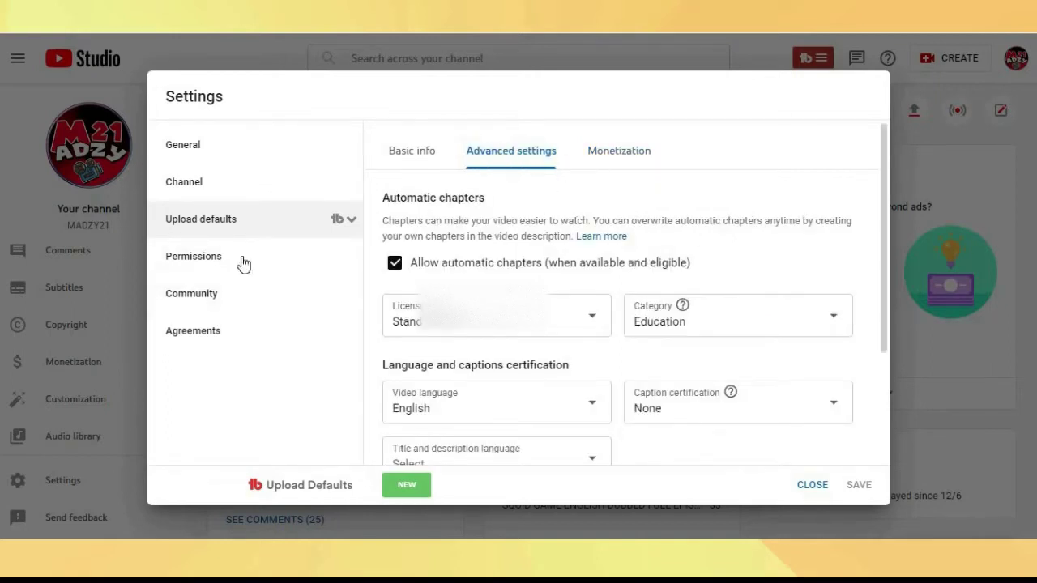
left_click(215, 260)
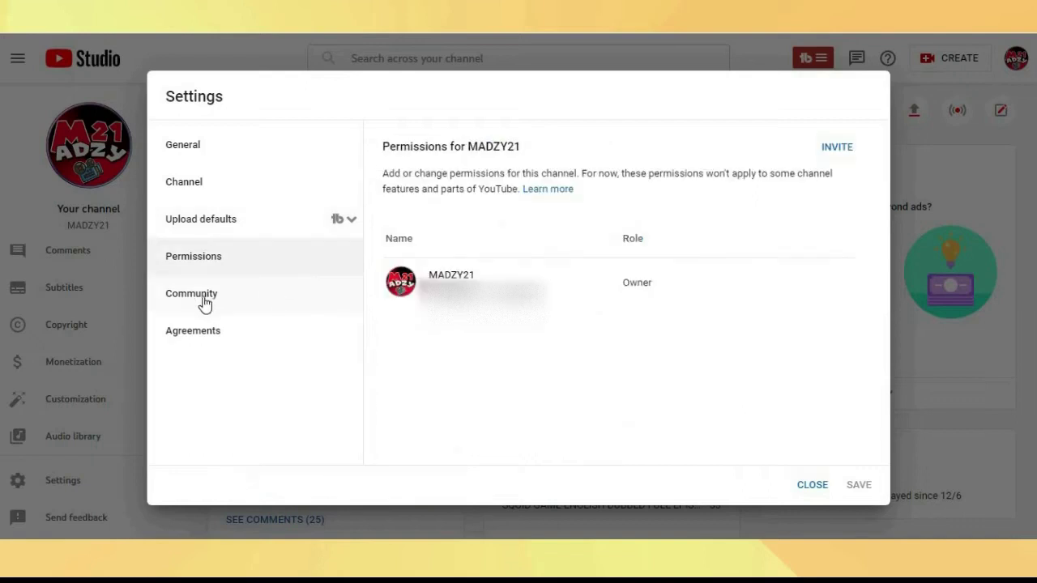
Step: Open the community settings and look over the automated filters, focusing on the Moderators field
left_click(239, 307)
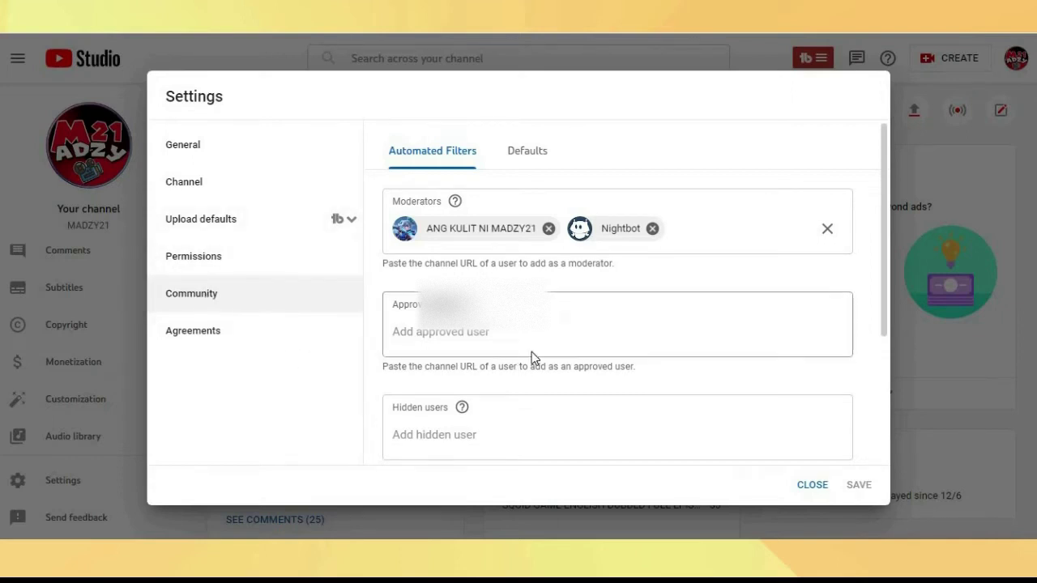
scroll(532, 355, "down", 3)
scroll(532, 351, "up", 3)
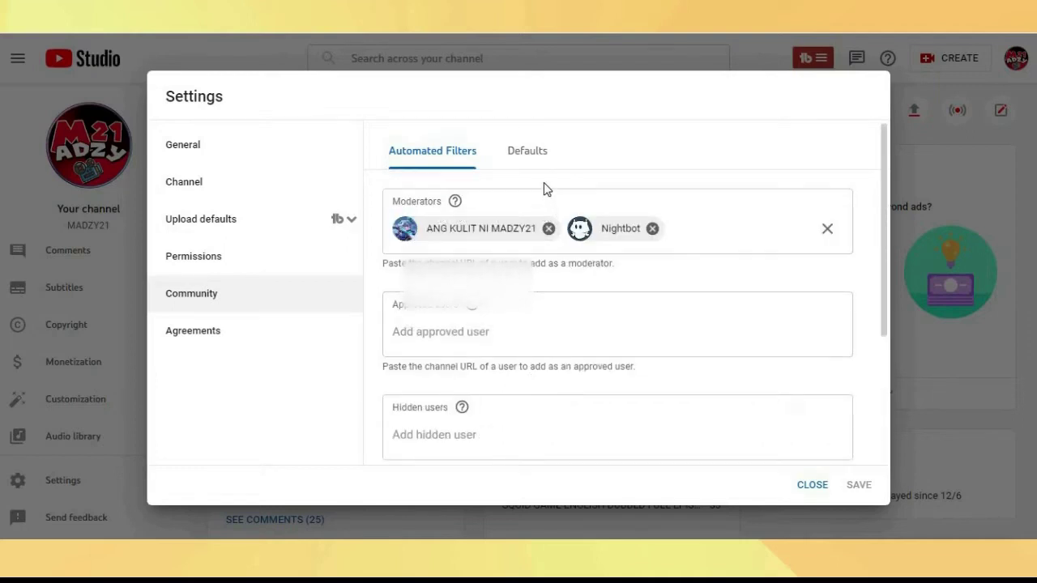
left_click(703, 228)
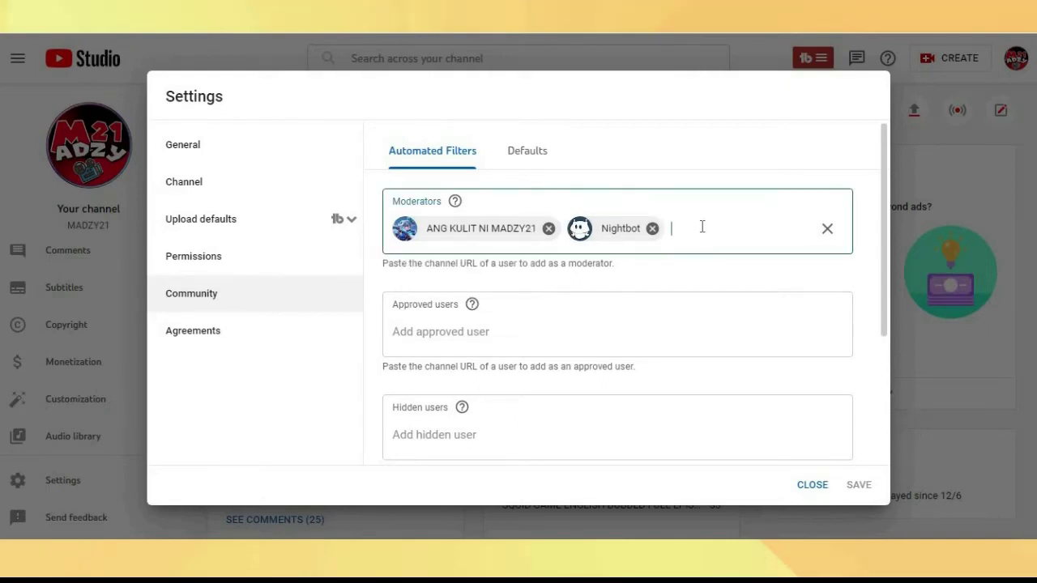
scroll(547, 330, "down", 3)
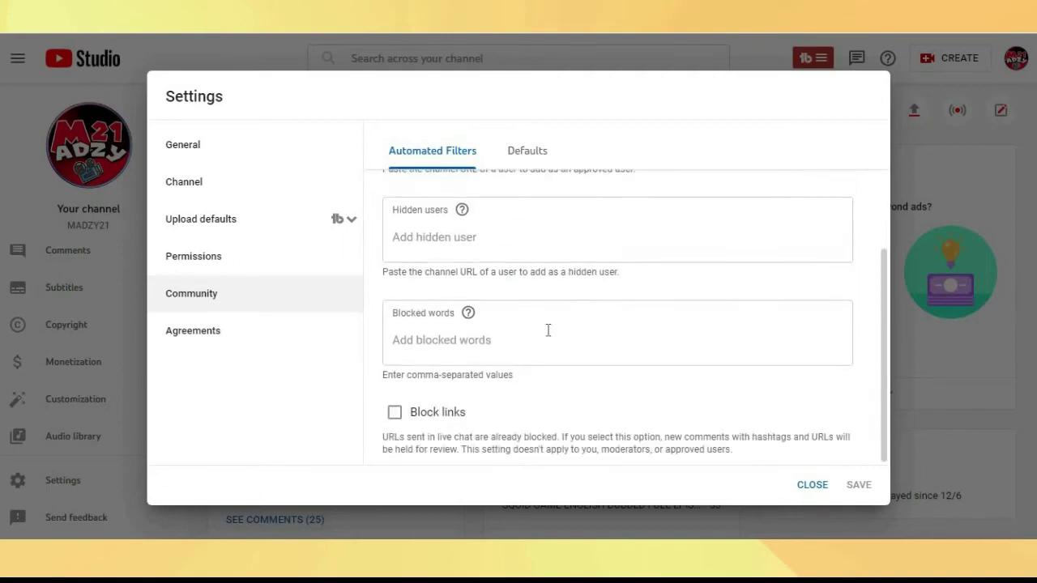
scroll(703, 227, "up", 3)
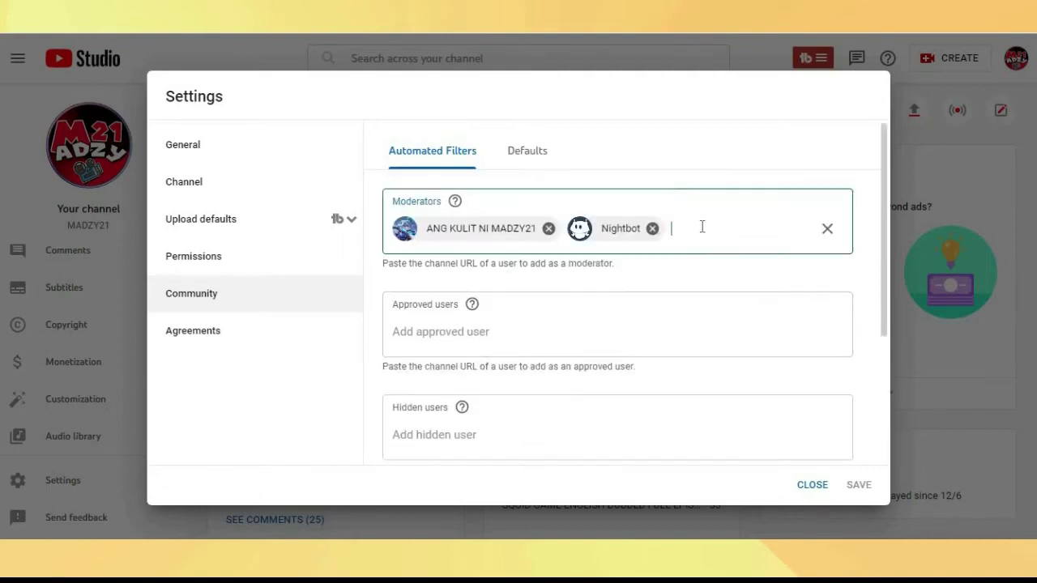
Step: Examine the community filters for approved users, hidden users, blocked words and blocked links
scroll(547, 331, "down", 3)
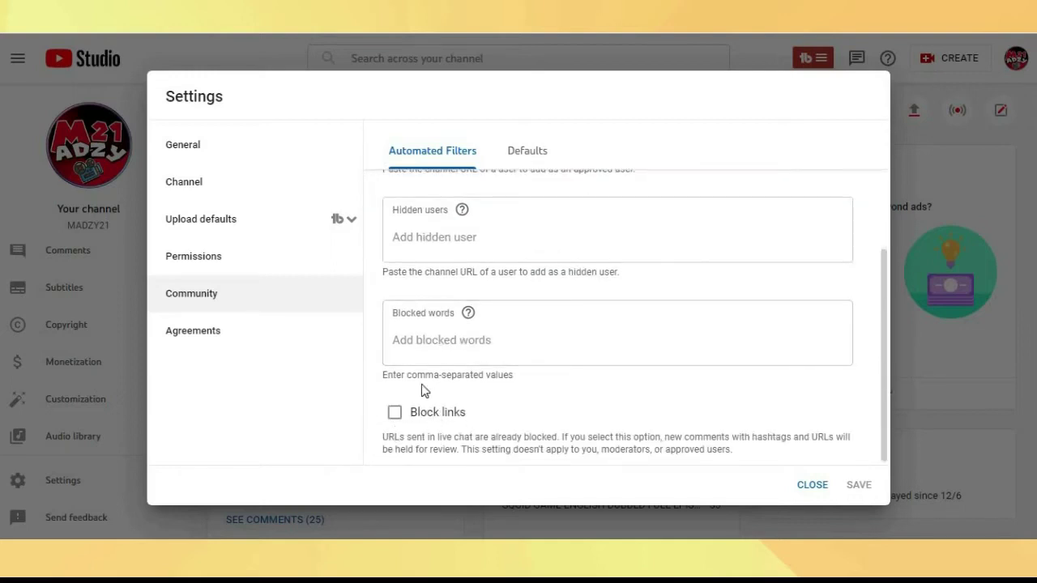
scroll(576, 278, "up", 4)
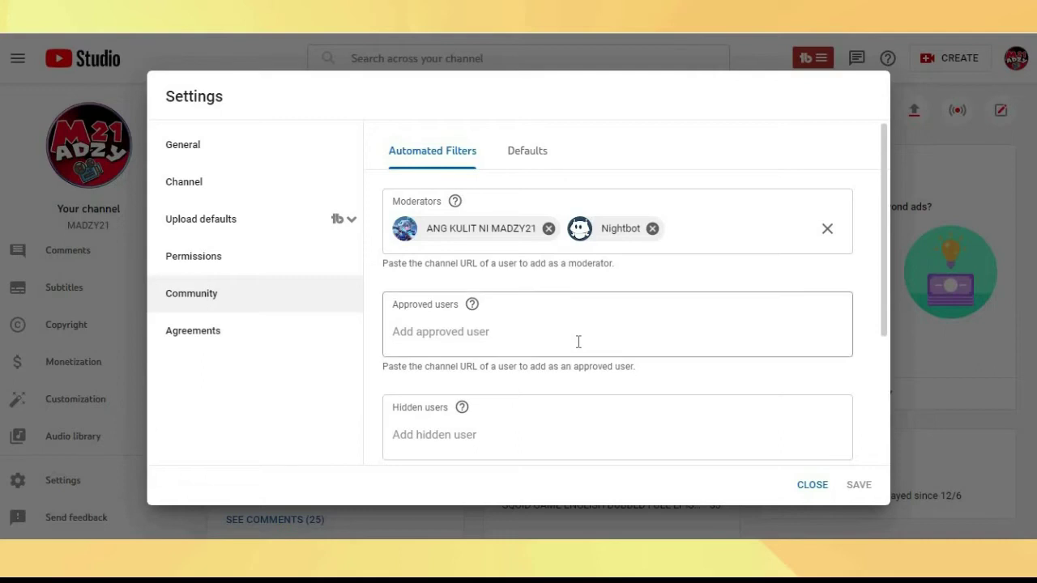
scroll(577, 342, "down", 3)
left_click(578, 342)
scroll(577, 342, "down", 1)
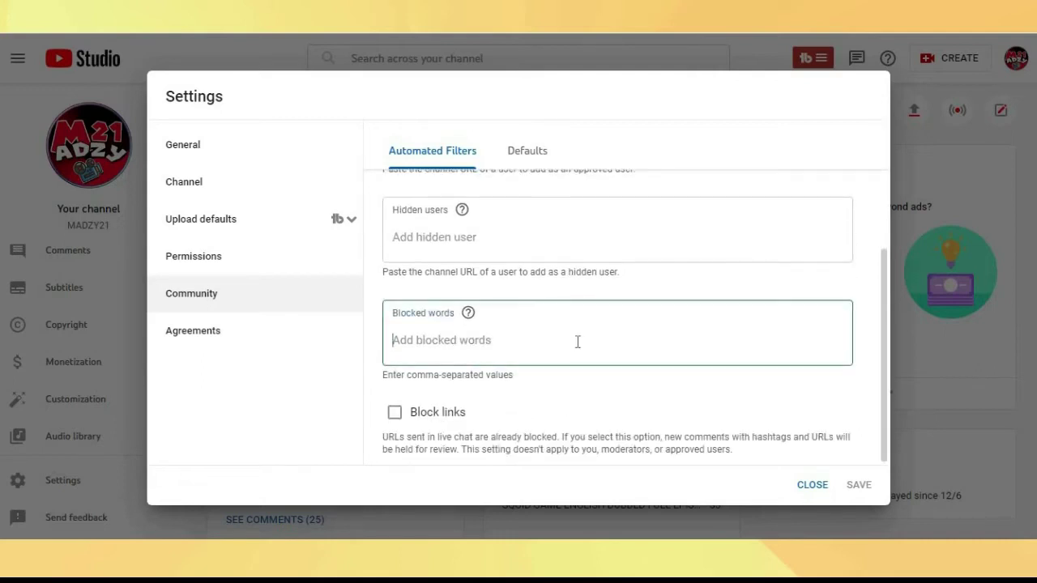
scroll(577, 342, "up", 3)
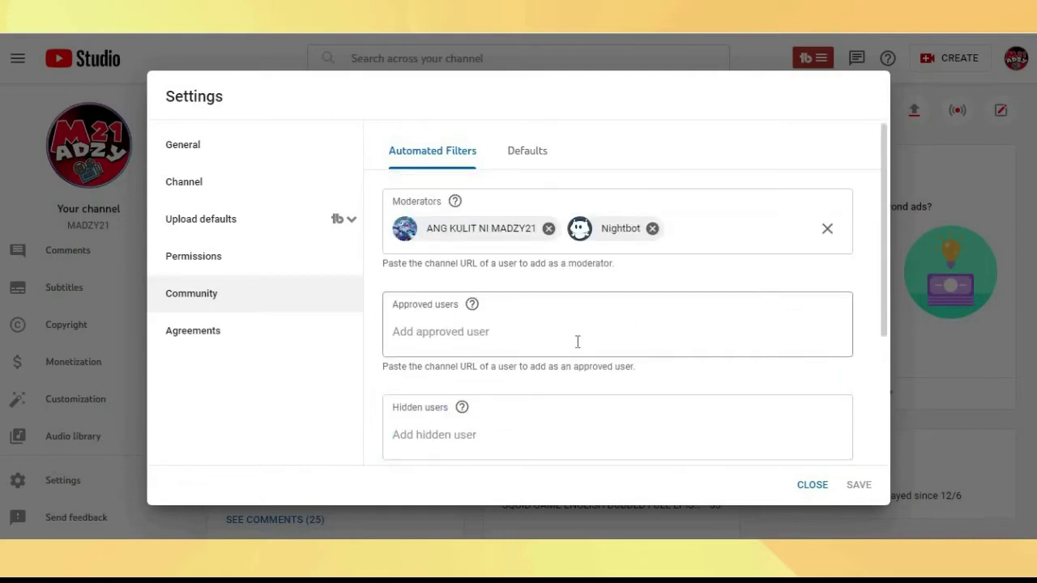
scroll(577, 342, "down", 3)
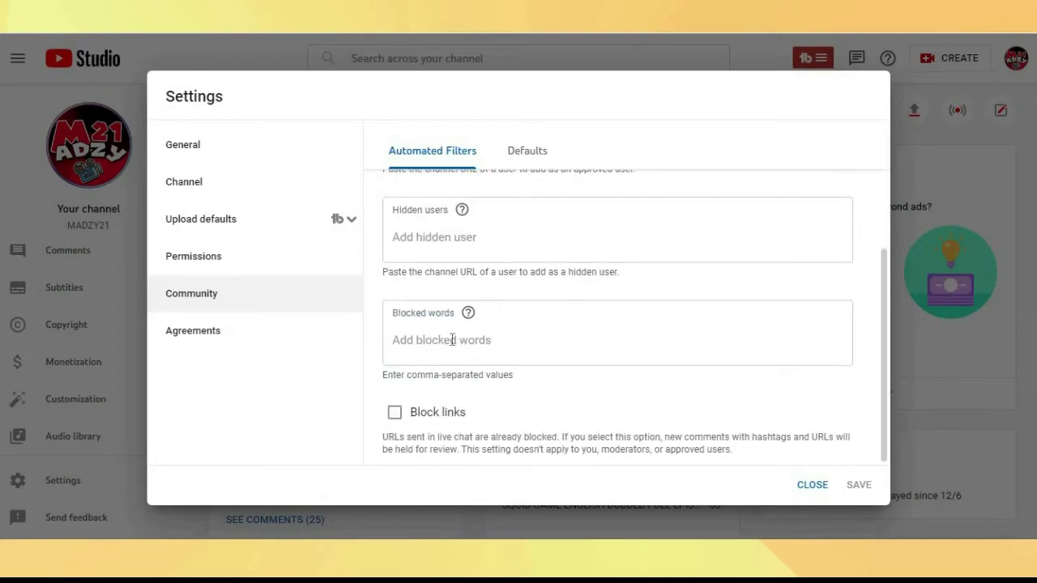
scroll(576, 342, "up", 3)
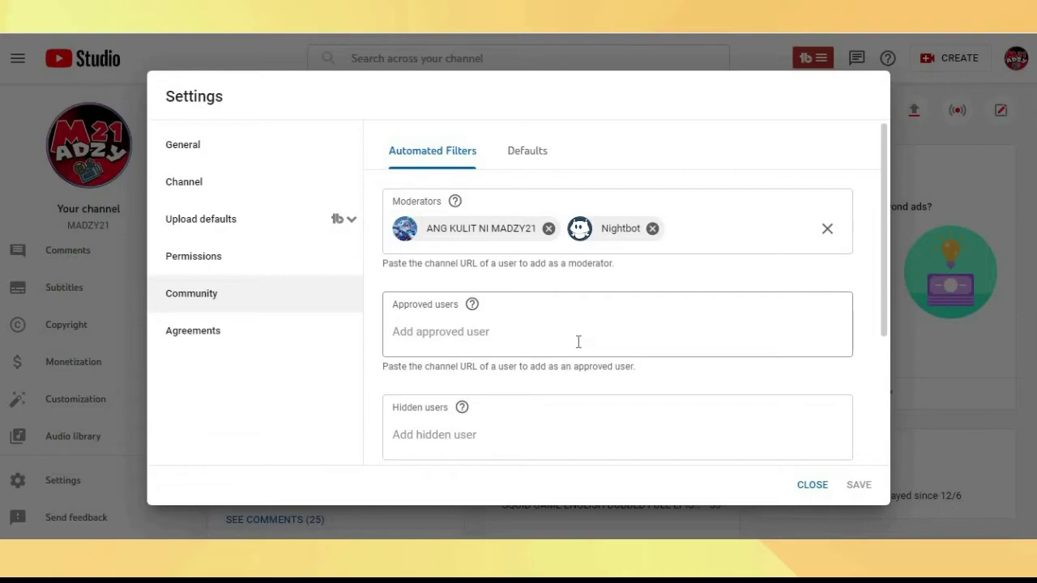
scroll(577, 342, "down", 3)
left_click(610, 373)
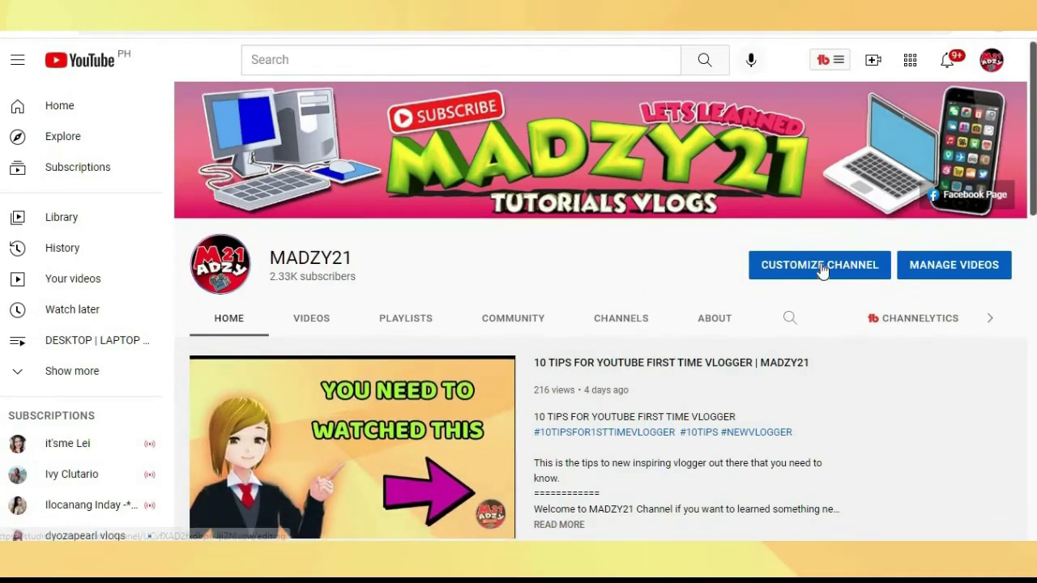
Step: Open the channel customization layout and view the options for the channel trailer and the featured video for returning subscribers
left_click(821, 271)
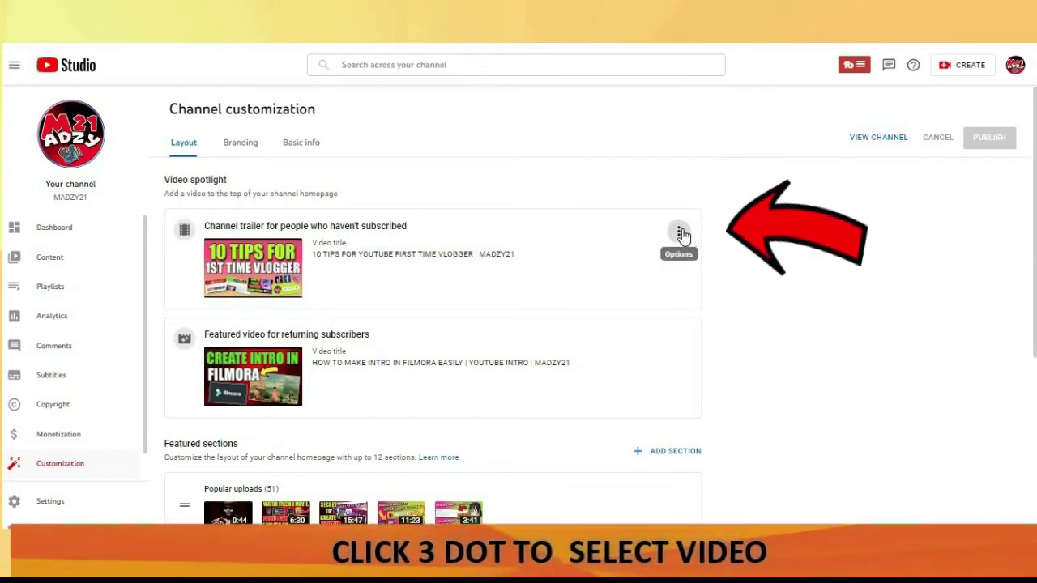
left_click(679, 232)
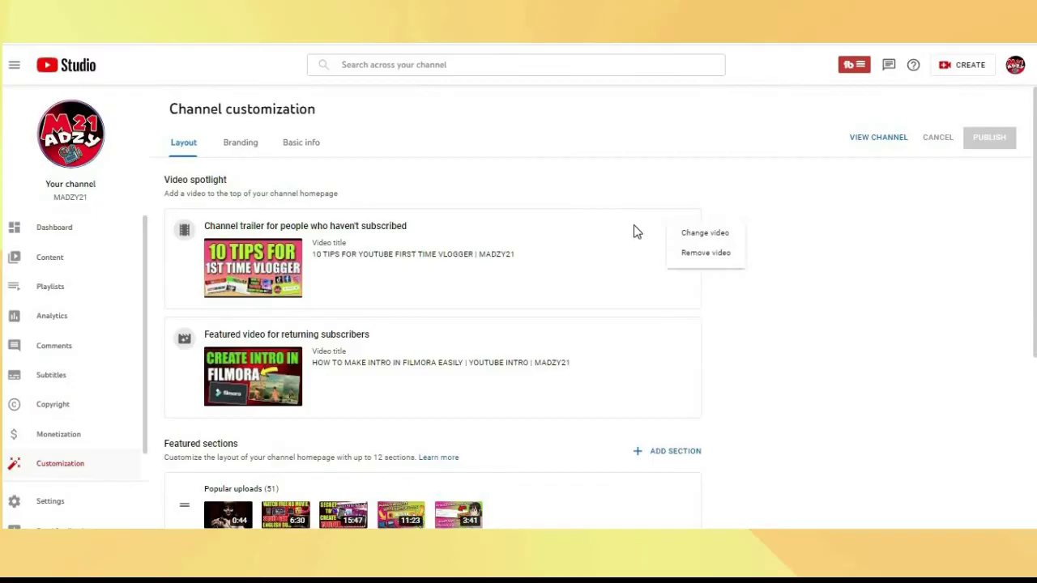
left_click(296, 275)
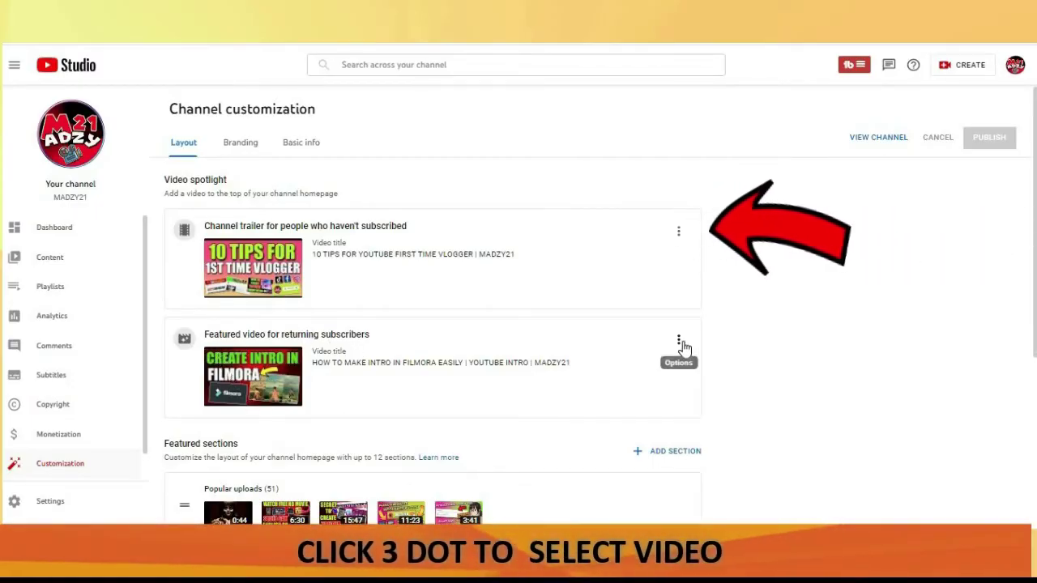
left_click(682, 343)
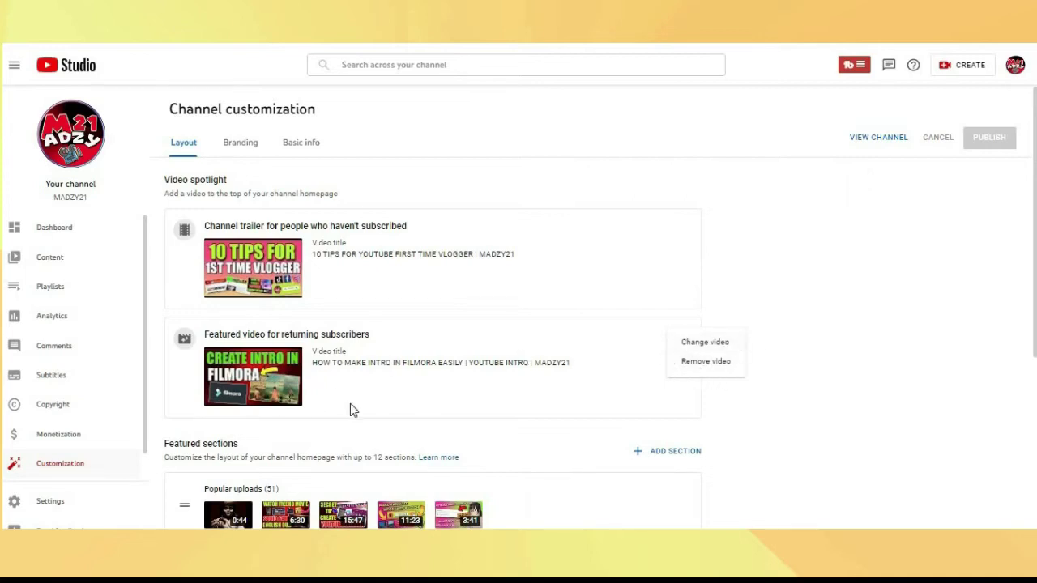
left_click(483, 405)
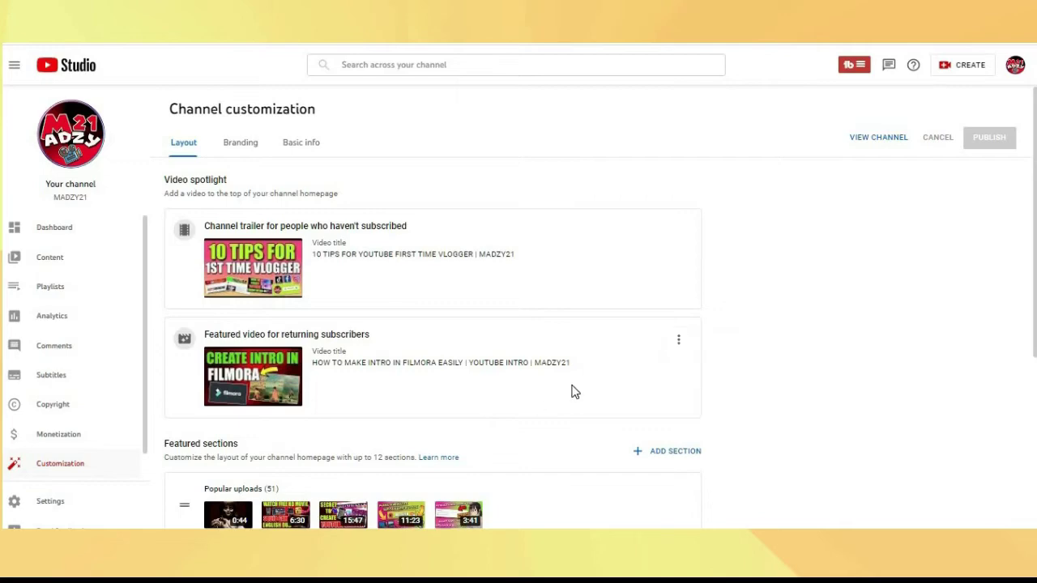
Step: Review the channel homepage's featured sections and view the section types that can be added
scroll(687, 381, "down", 4)
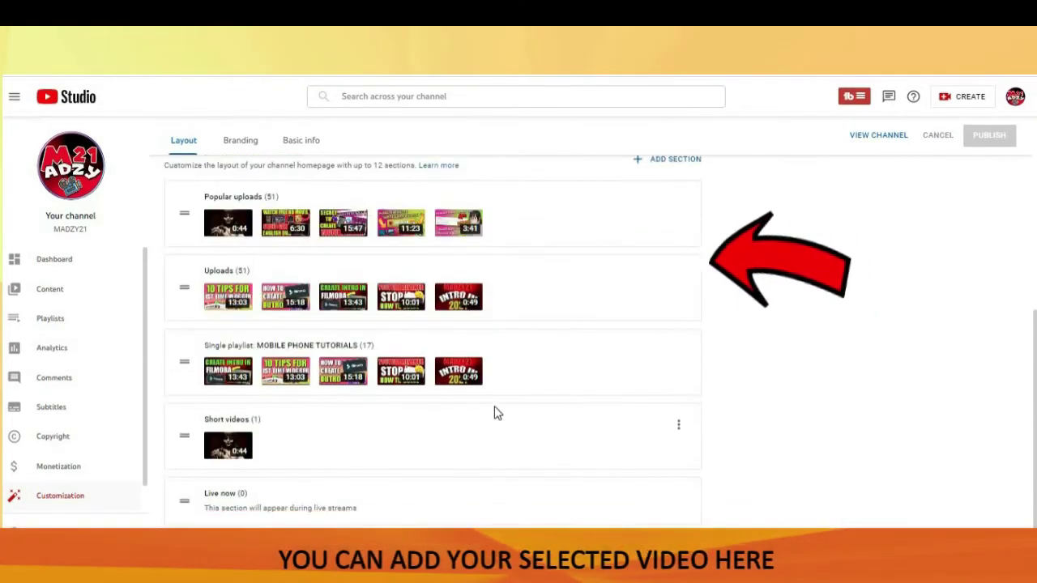
scroll(496, 412, "up", 1)
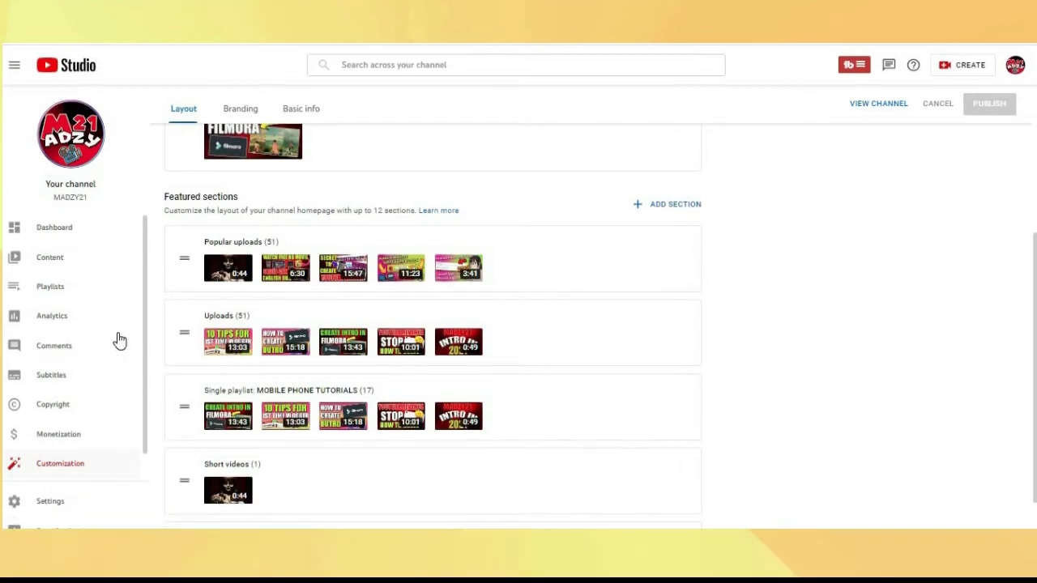
left_click(642, 207)
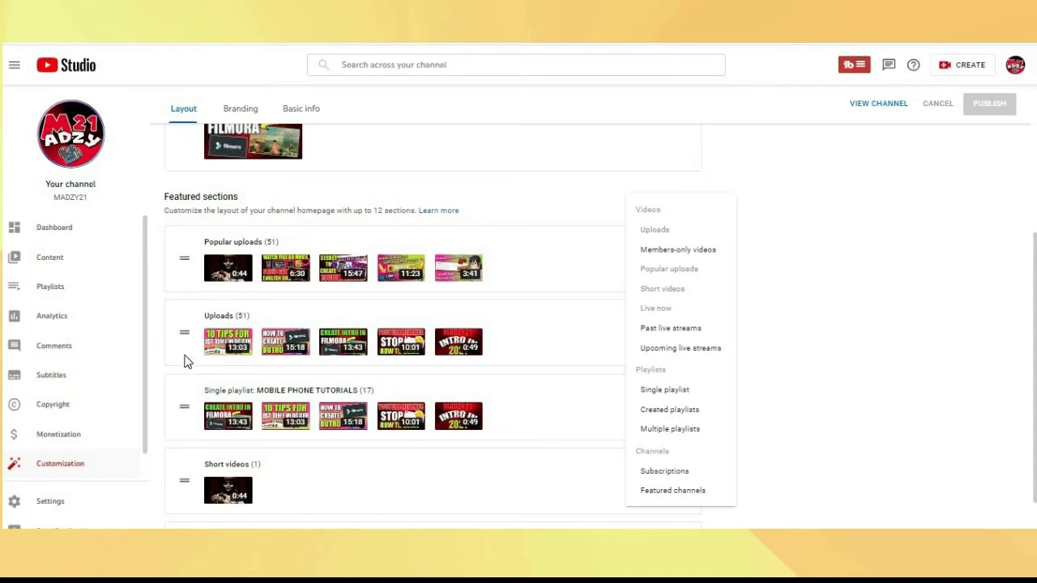
left_click(347, 478)
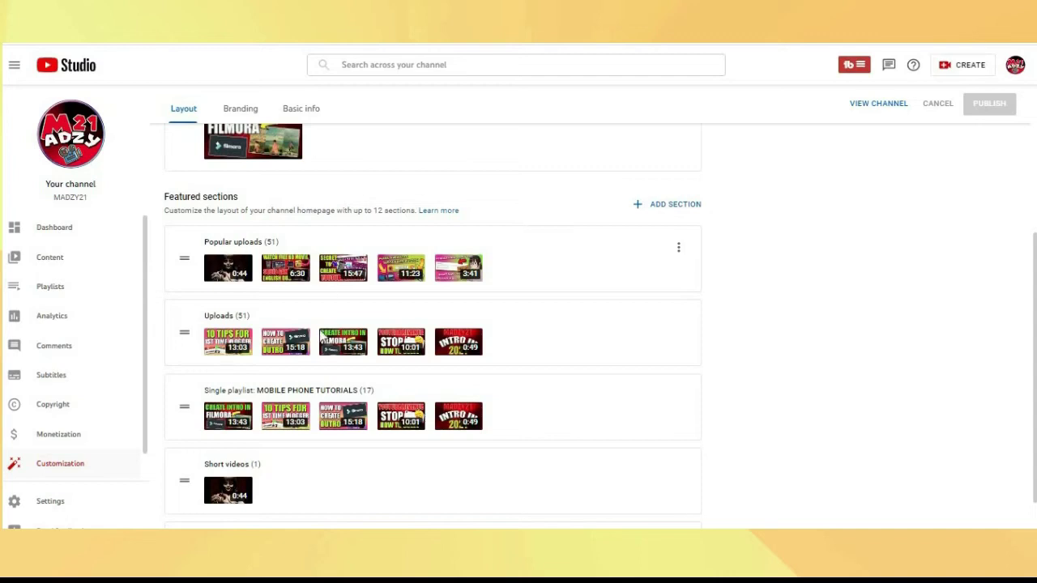
left_click(638, 212)
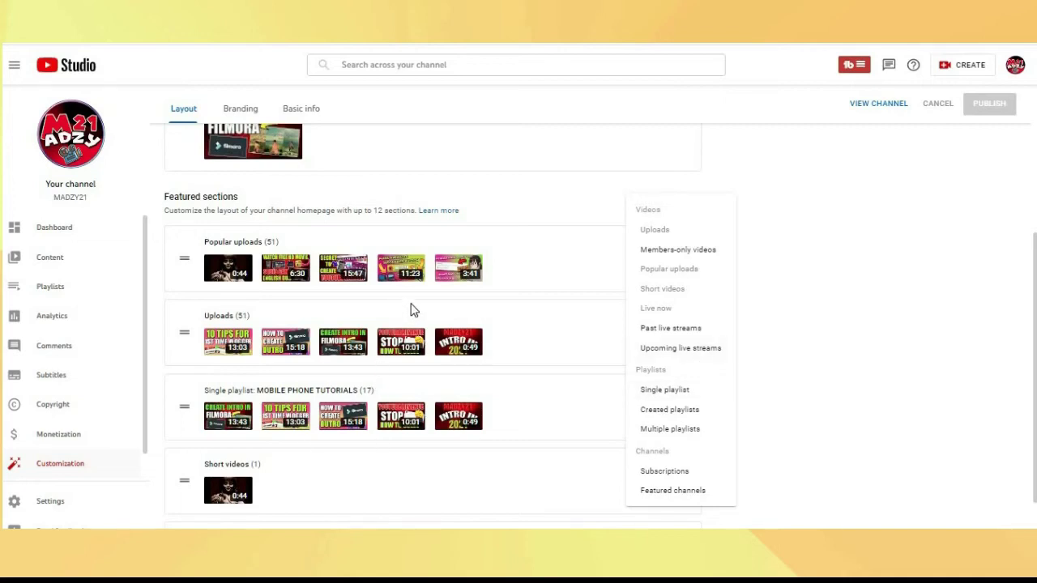
left_click(861, 259)
scroll(514, 347, "up", 1)
scroll(514, 348, "down", 2)
scroll(551, 343, "up", 1)
scroll(572, 340, "down", 1)
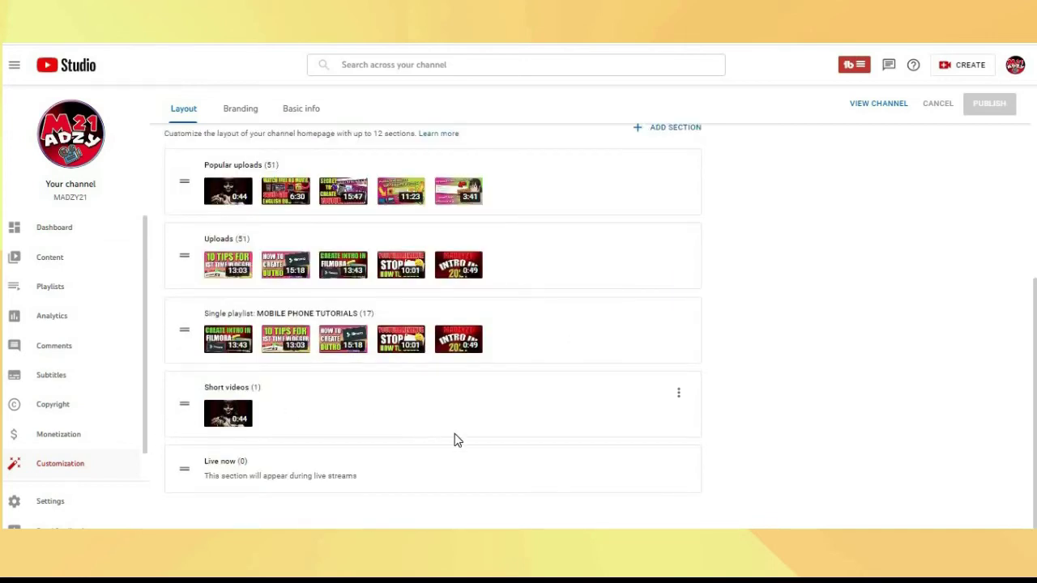
Step: Open the channel branding and review the profile picture, banner image and video watermark settings
scroll(503, 427, "up", 4)
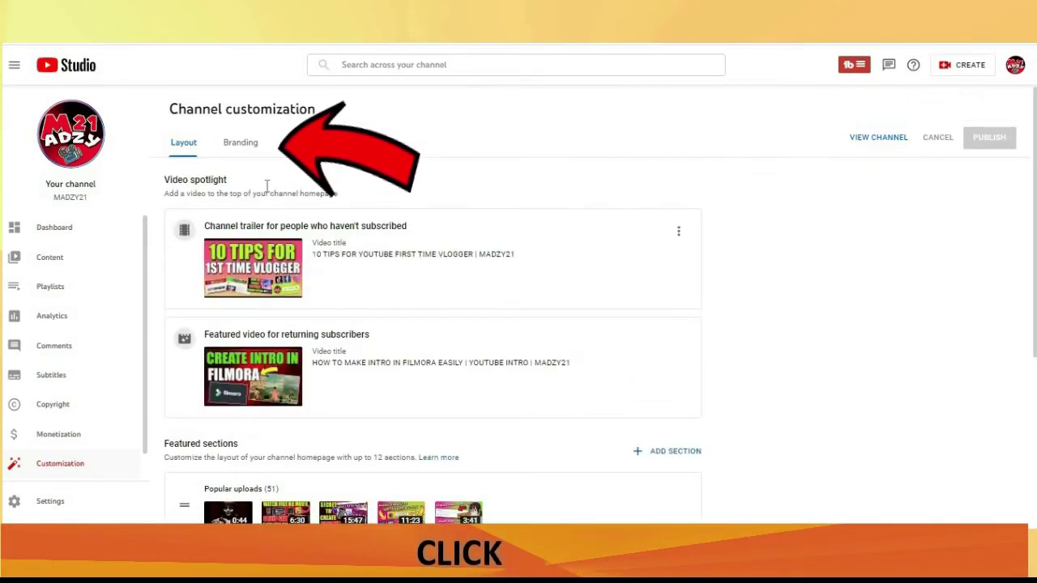
left_click(245, 143)
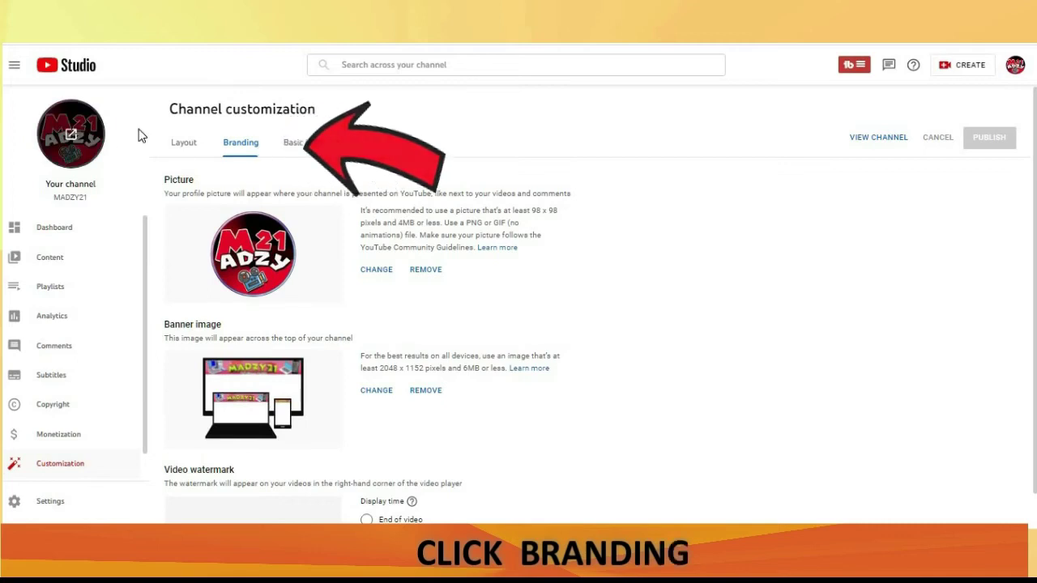
scroll(591, 236, "down", 1)
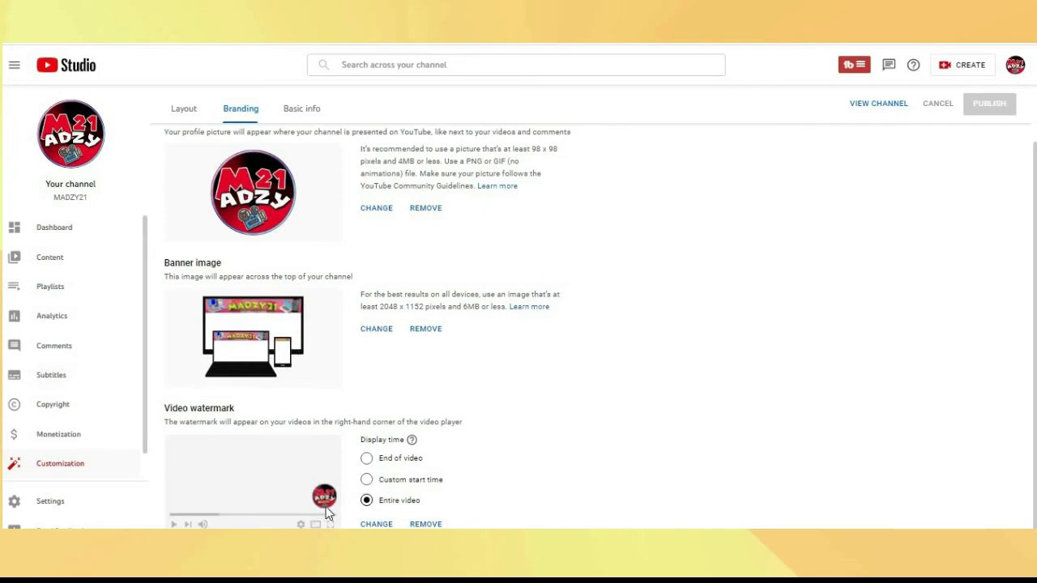
scroll(564, 430, "up", 1)
scroll(565, 431, "down", 1)
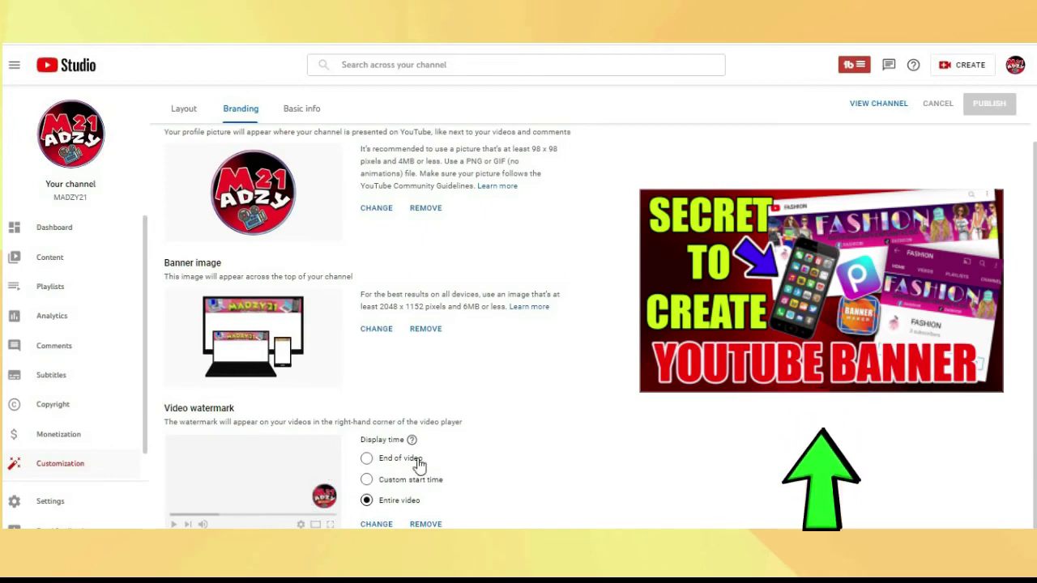
scroll(564, 430, "up", 2)
scroll(567, 430, "down", 2)
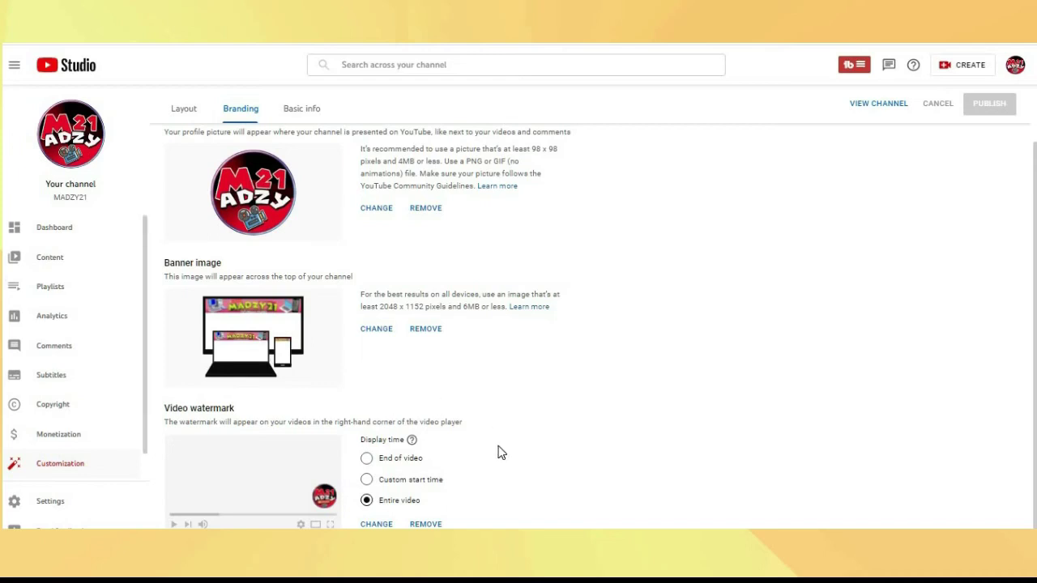
scroll(597, 440, "up", 1)
scroll(597, 440, "down", 1)
Step: Open the channel's basic info and review the channel name and description
scroll(578, 340, "up", 1)
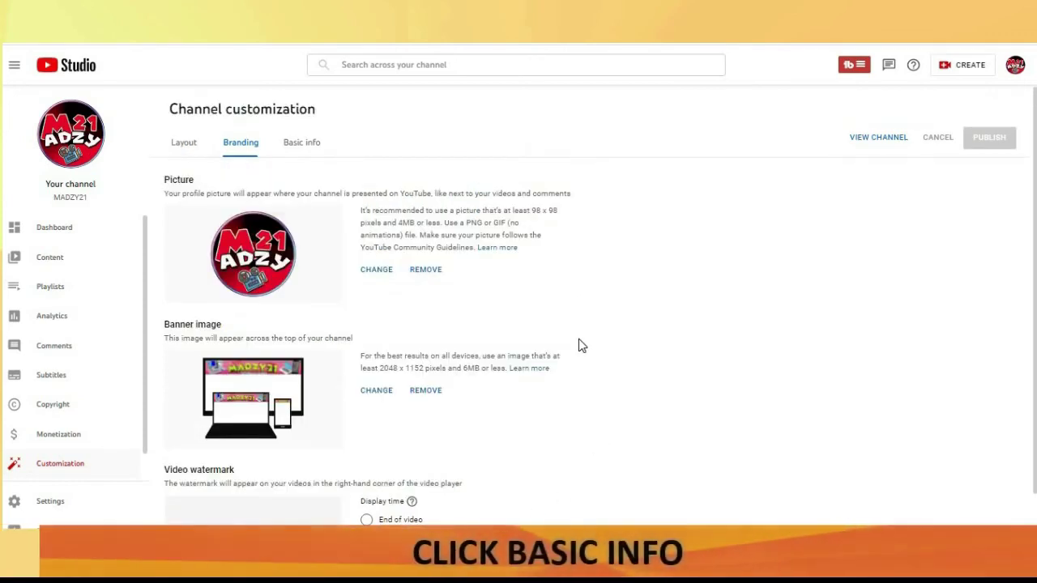
left_click(308, 144)
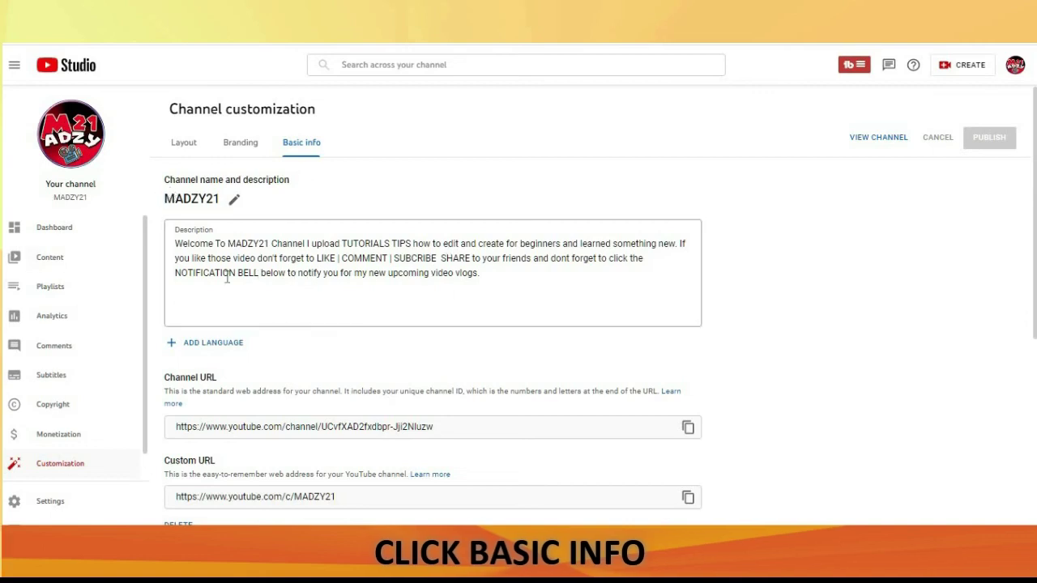
left_click(531, 280)
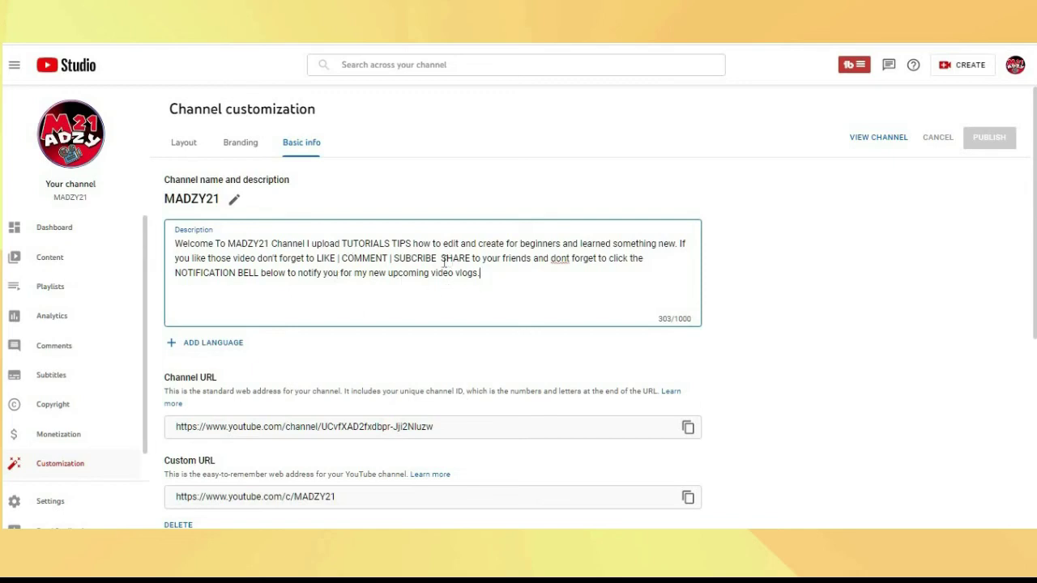
Step: Review the standard channel URL and the custom URL in the basic info
scroll(420, 334, "down", 1)
scroll(420, 334, "down", 1)
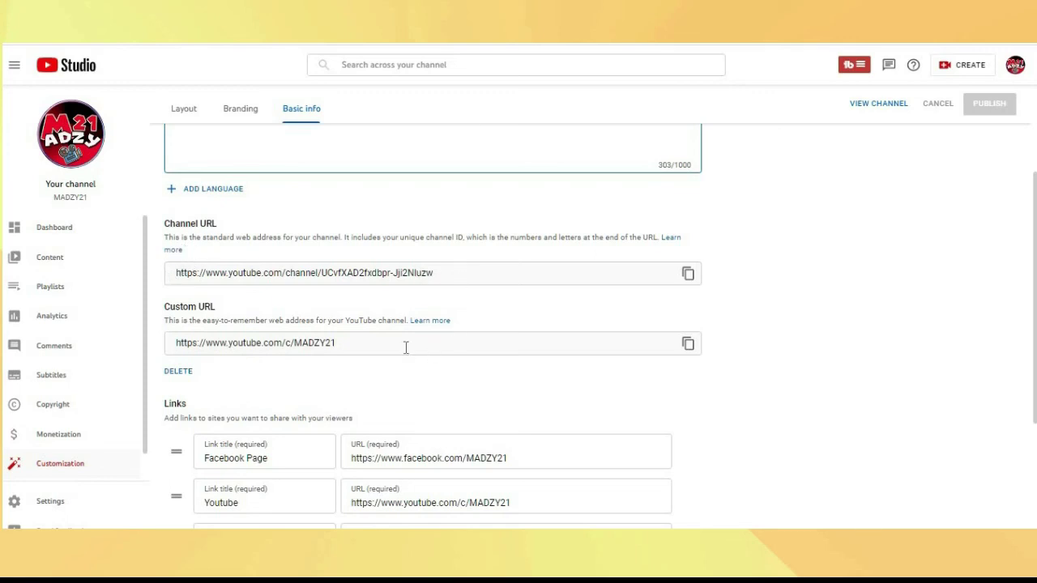
scroll(405, 347, "down", 1)
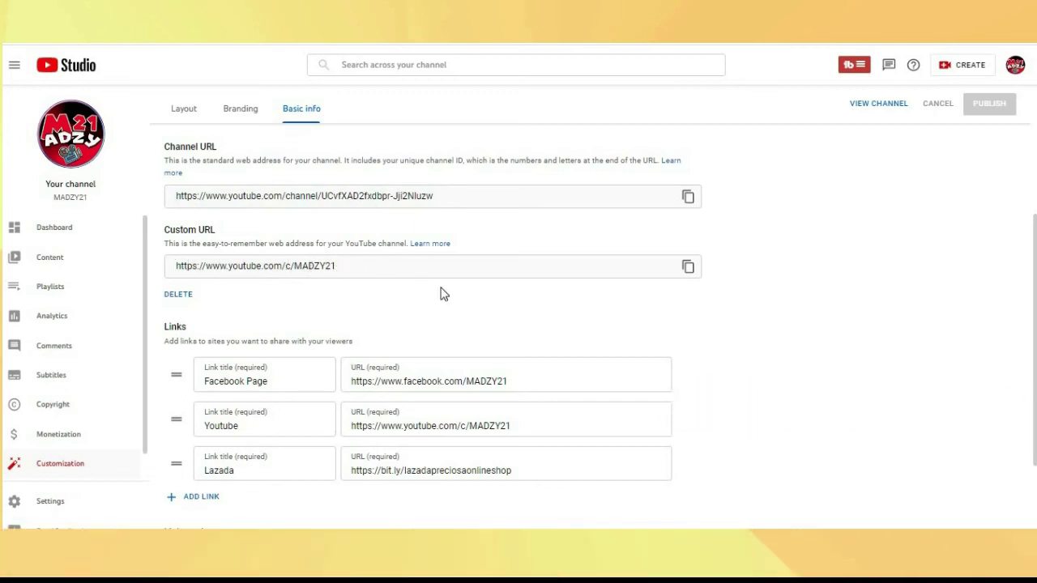
triple_click(438, 275)
left_click(438, 261)
Step: Examine the channel's site links, the links-on-banner setting and the contact email field
scroll(373, 322, "down", 2)
scroll(379, 320, "up", 1)
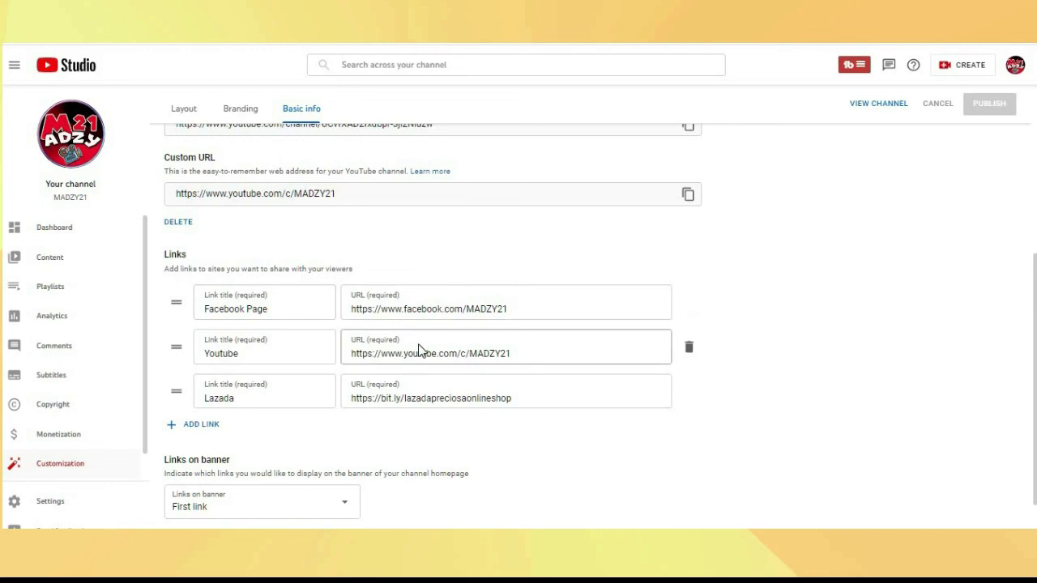
scroll(419, 350, "up", 4)
scroll(417, 348, "down", 5)
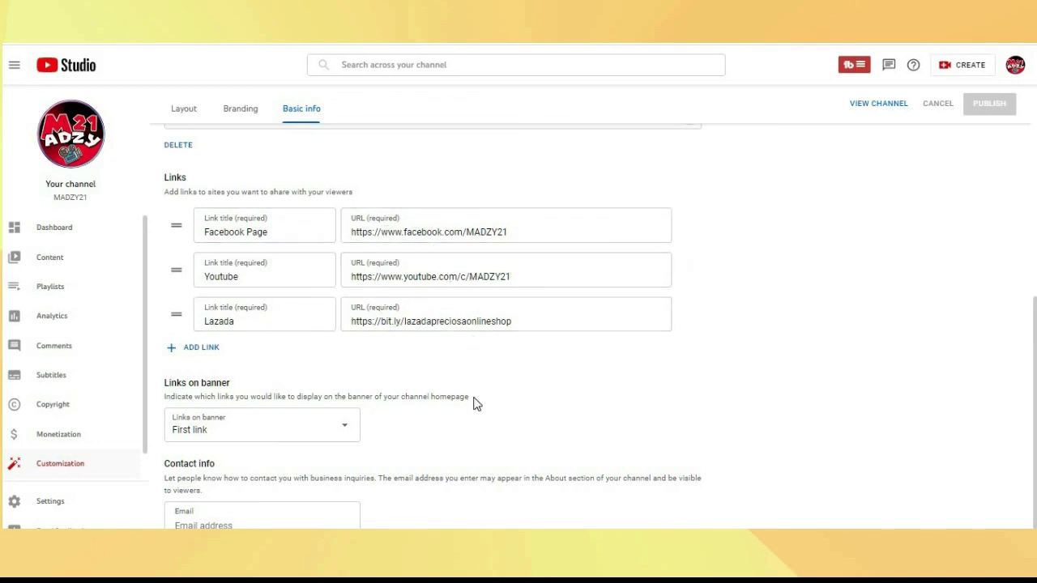
left_click(239, 525)
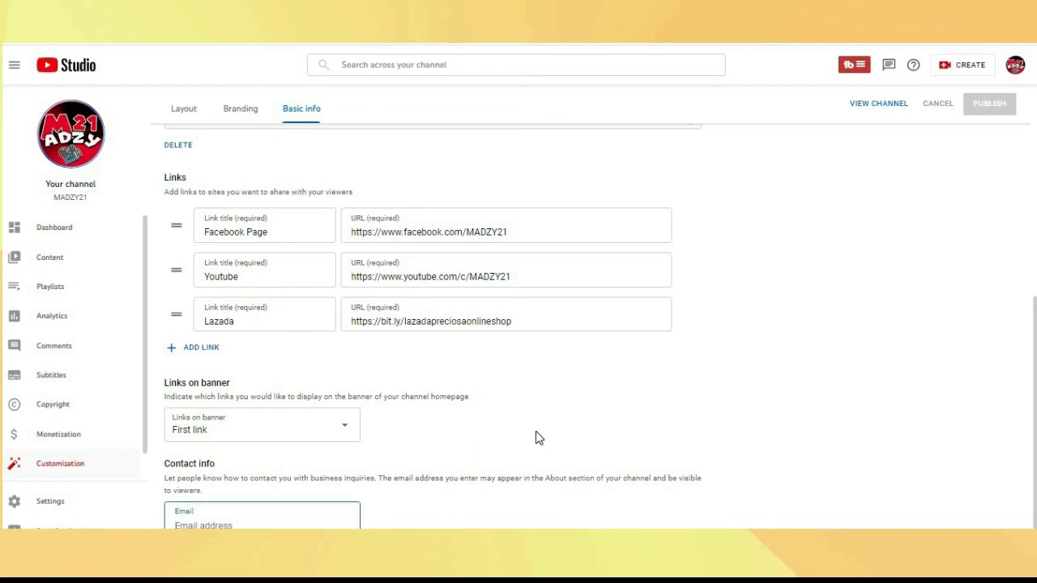
scroll(539, 437, "up", 5)
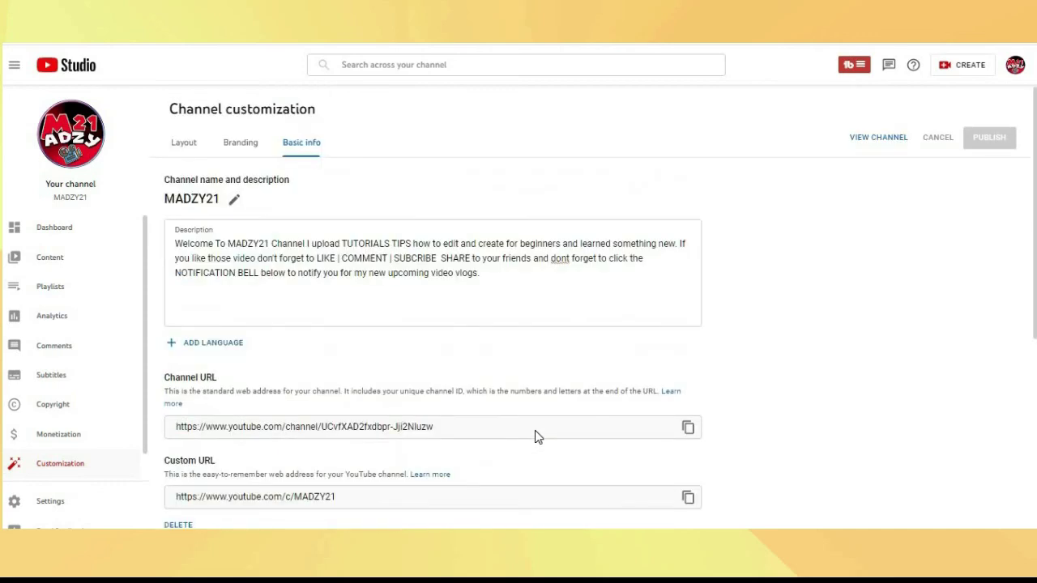